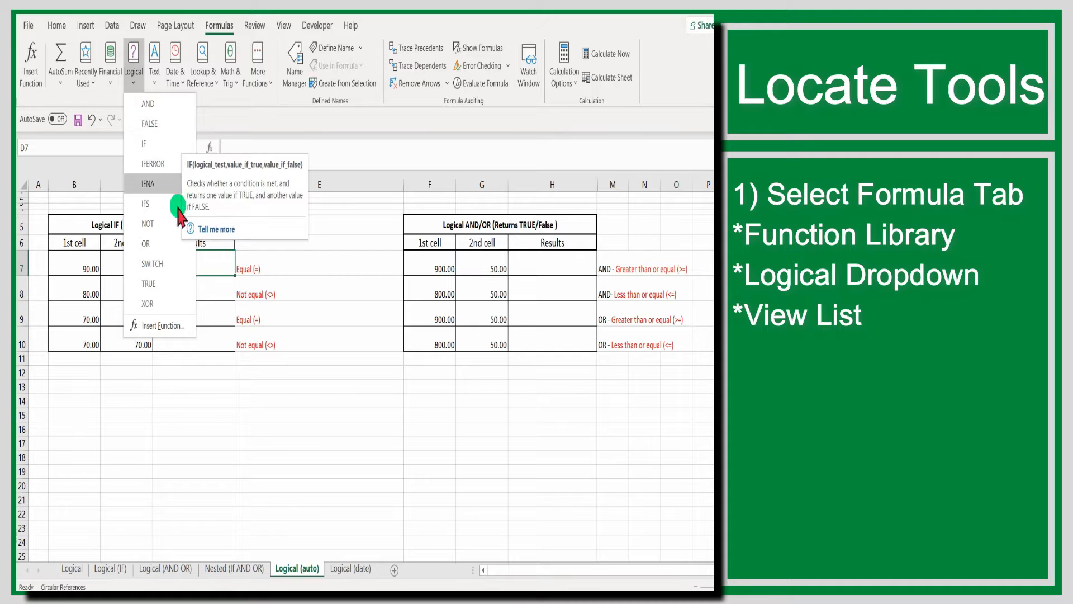
pyautogui.click(237, 413)
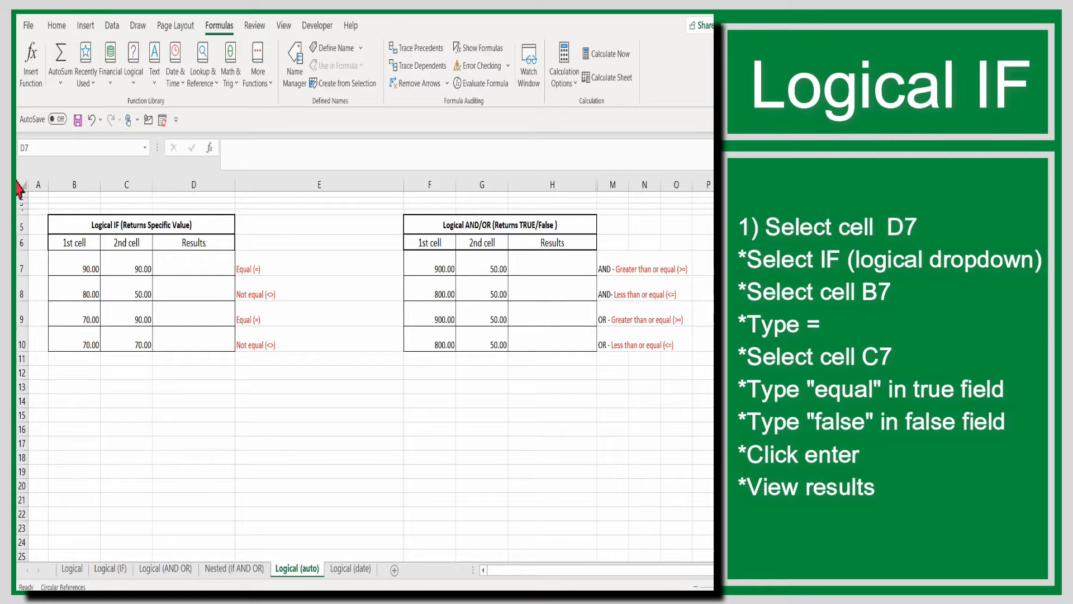
pyautogui.moveTo(48, 251); pyautogui.dragTo(305, 277)
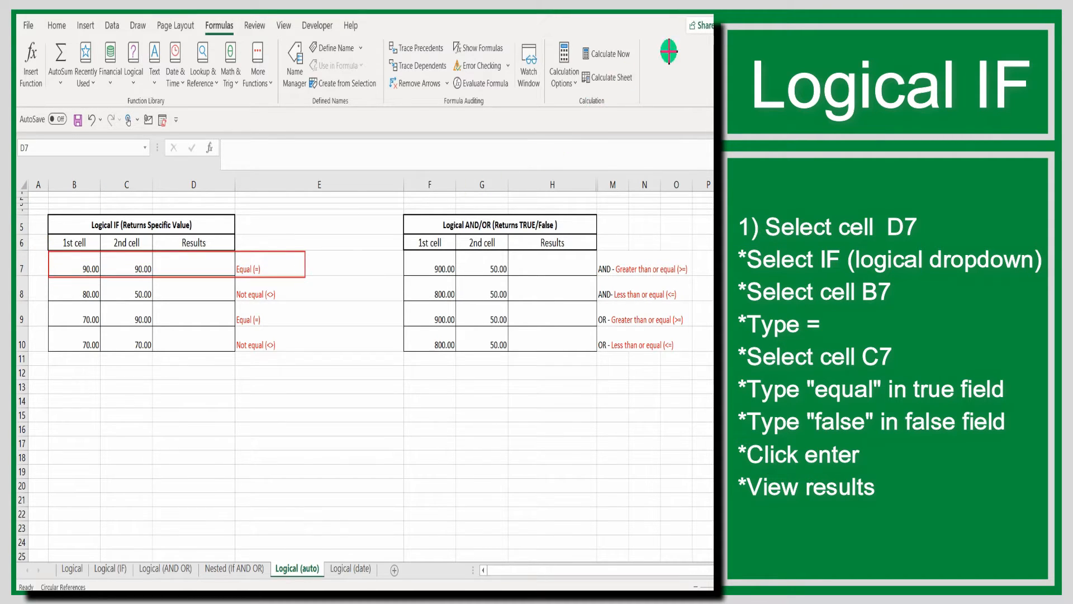
# Insert a logical IF function in cell D7 with the logical test B7=C7
pyautogui.click(207, 265)
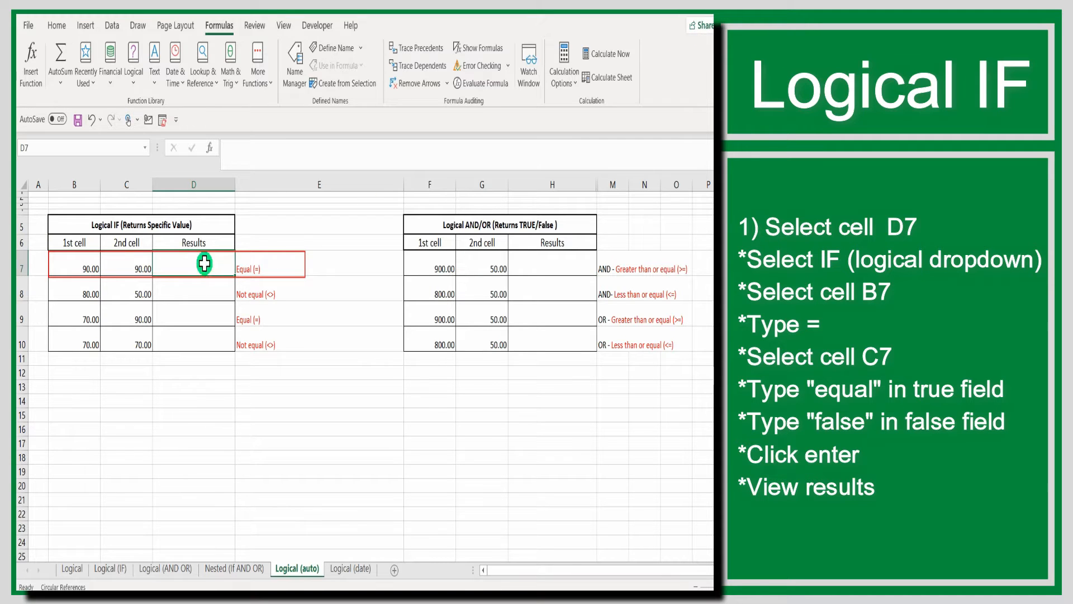
pyautogui.click(135, 87)
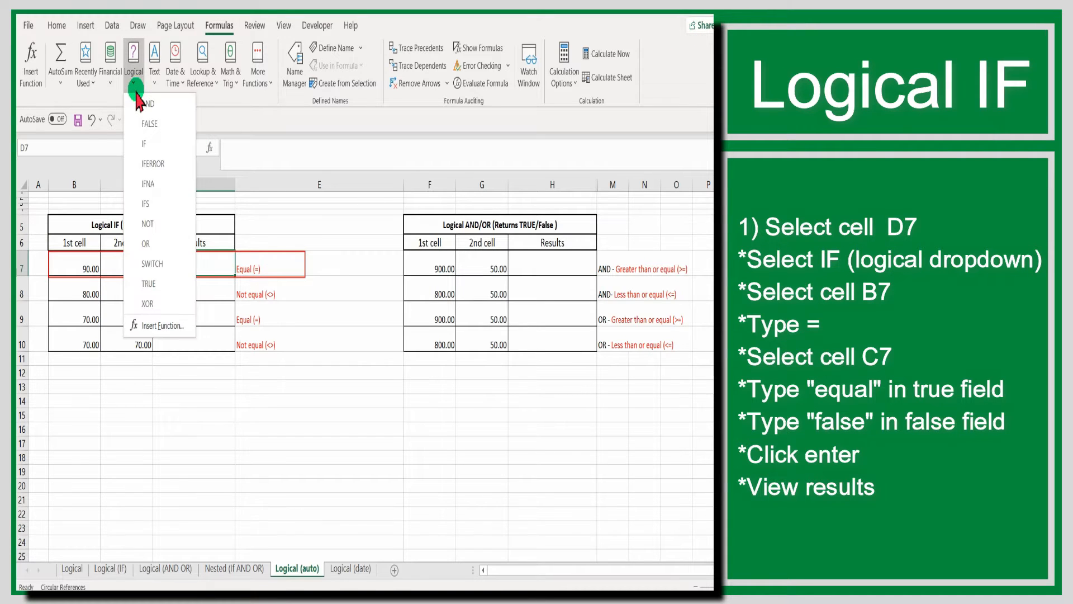
pyautogui.click(143, 144)
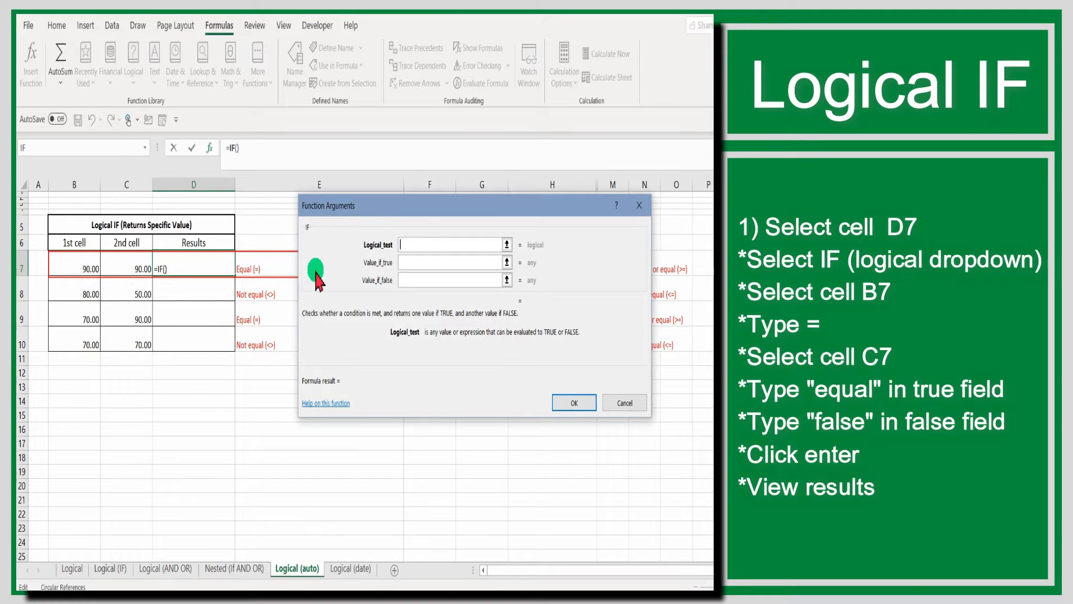
pyautogui.click(79, 265)
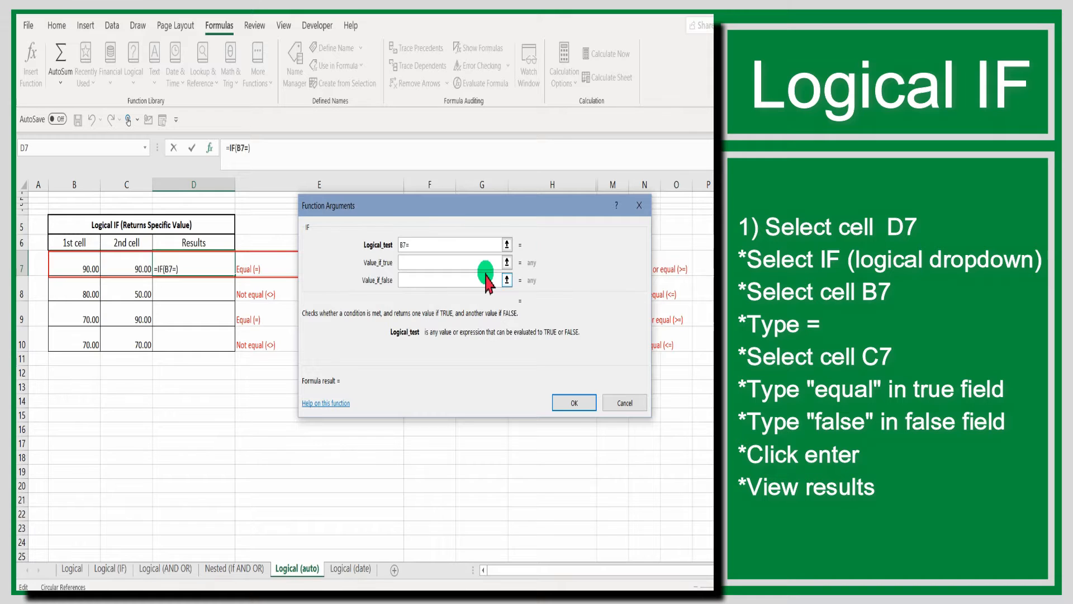
pyautogui.click(128, 264)
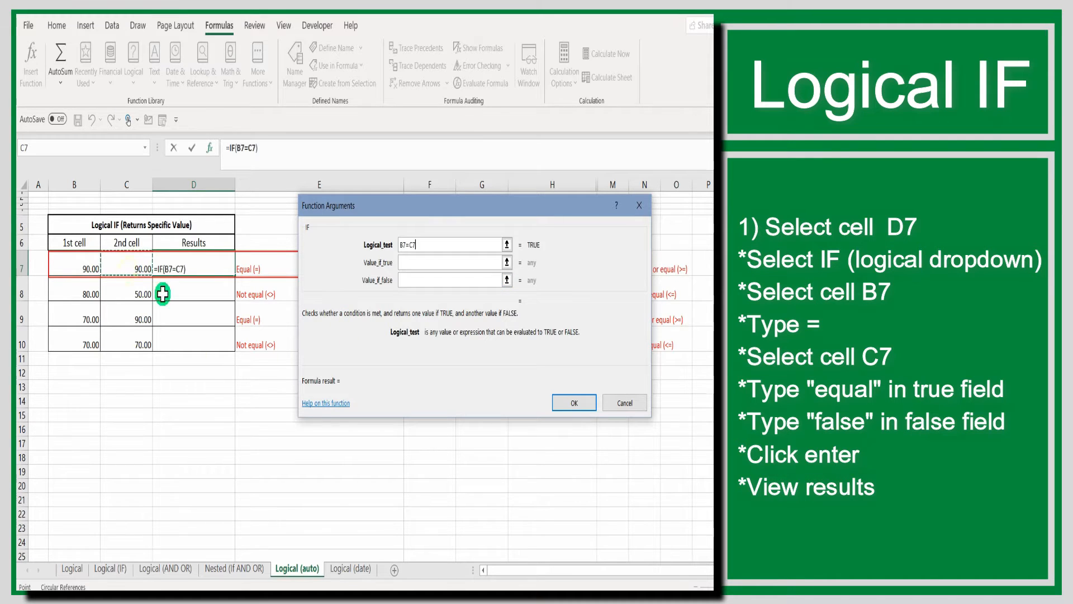
# Complete the IF function in D7 with "equal" as the value if true and false as the value if false
pyautogui.click(435, 262)
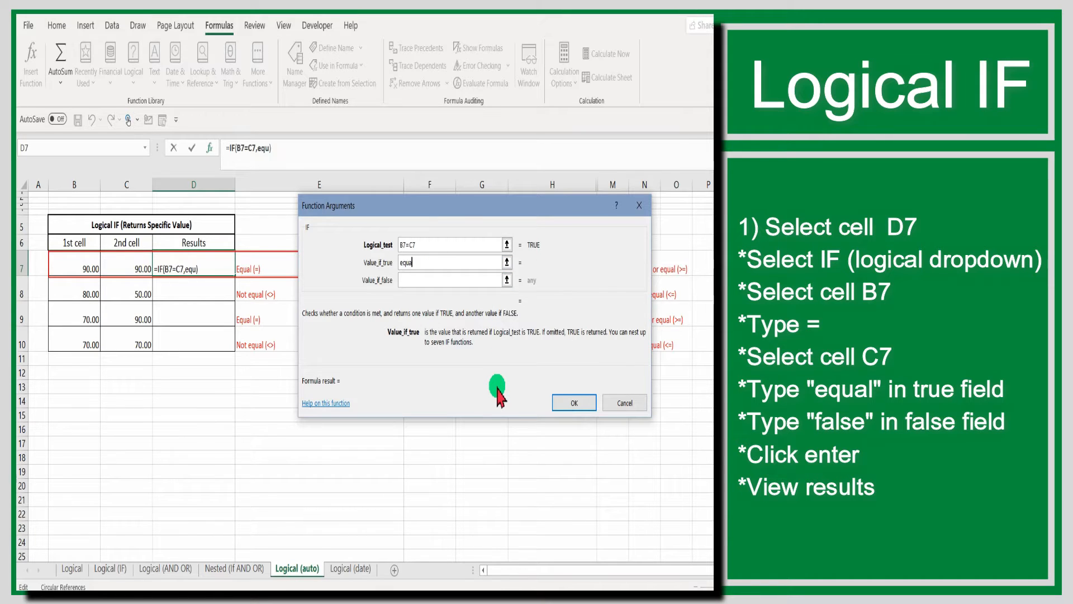
pyautogui.press('Tab')
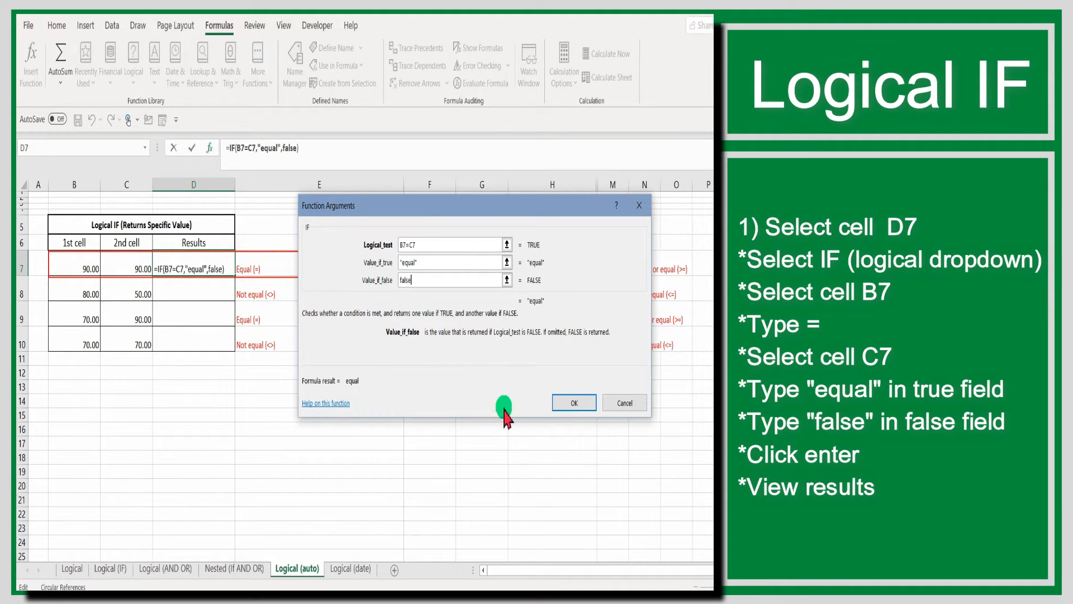
pyautogui.click(561, 401)
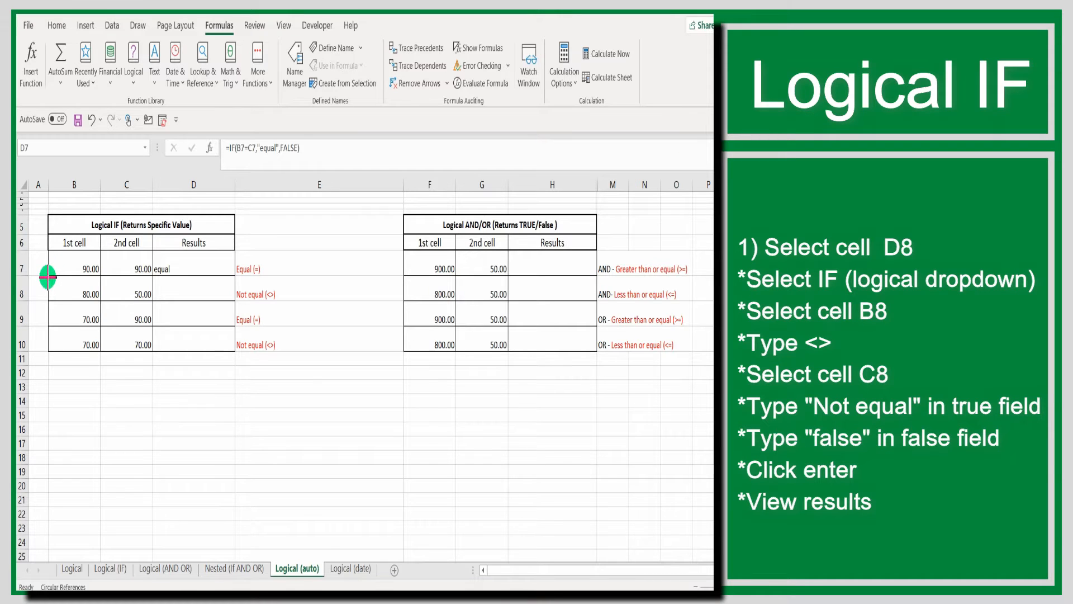
pyautogui.moveTo(47, 276); pyautogui.dragTo(281, 301)
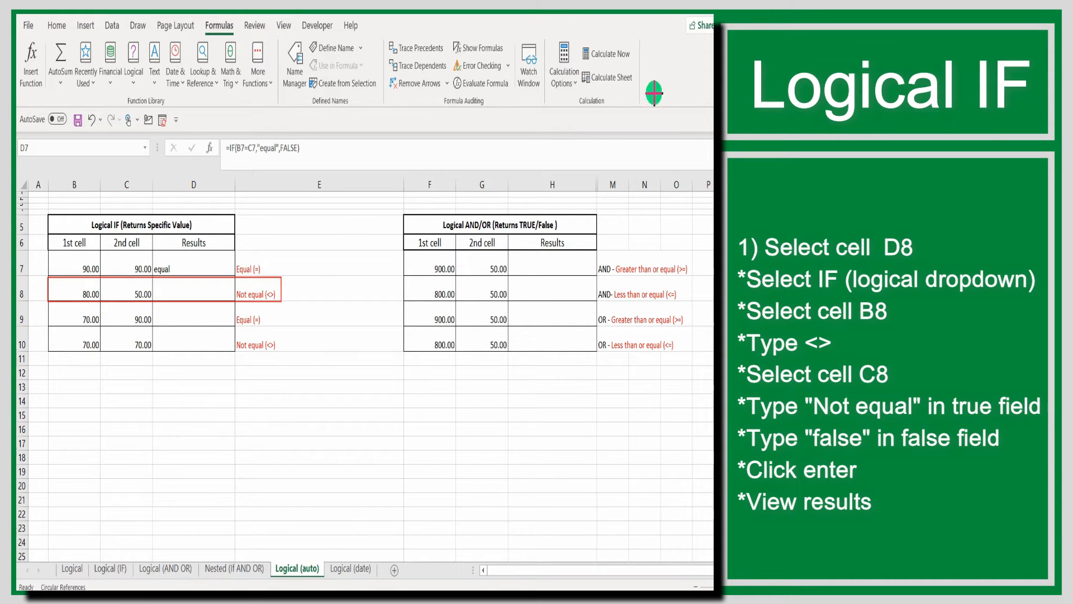
# Insert a logical IF function in cell D8 with the logical test B8<>C8
pyautogui.click(199, 294)
pyautogui.click(133, 64)
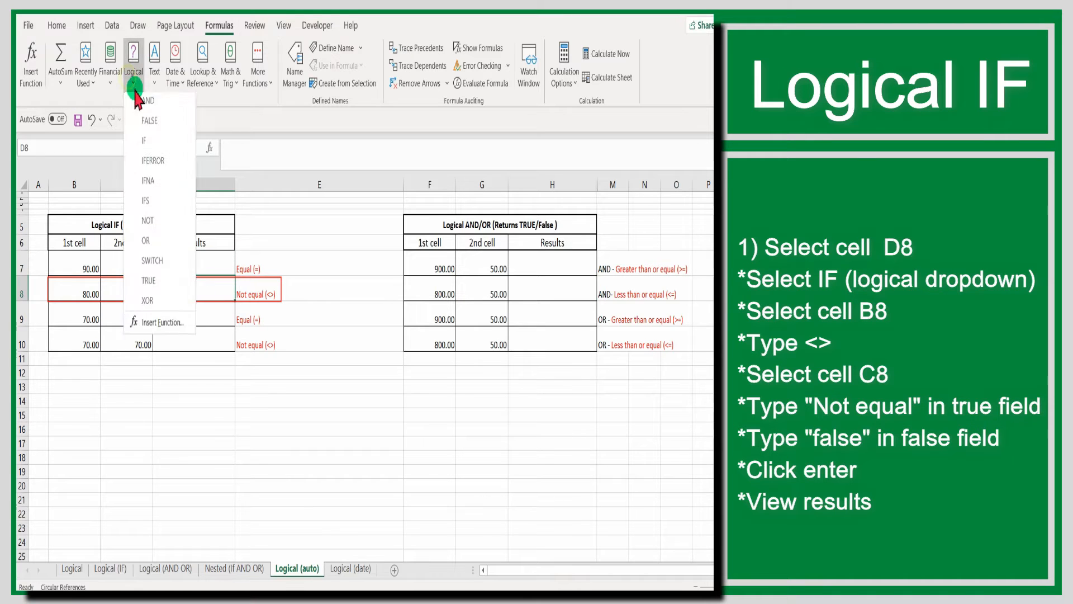
pyautogui.click(146, 146)
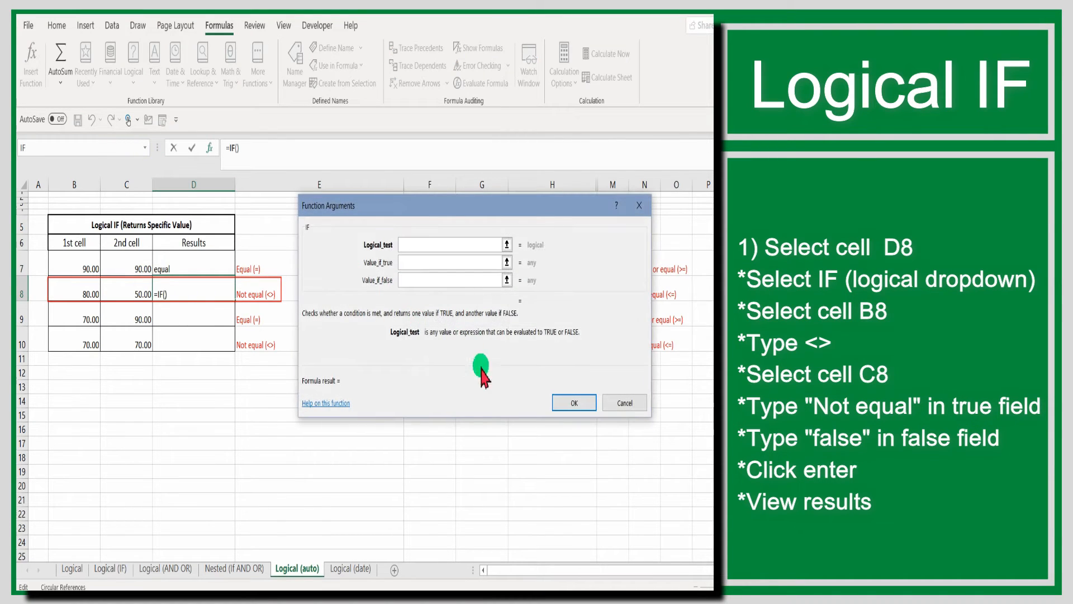
pyautogui.click(89, 295)
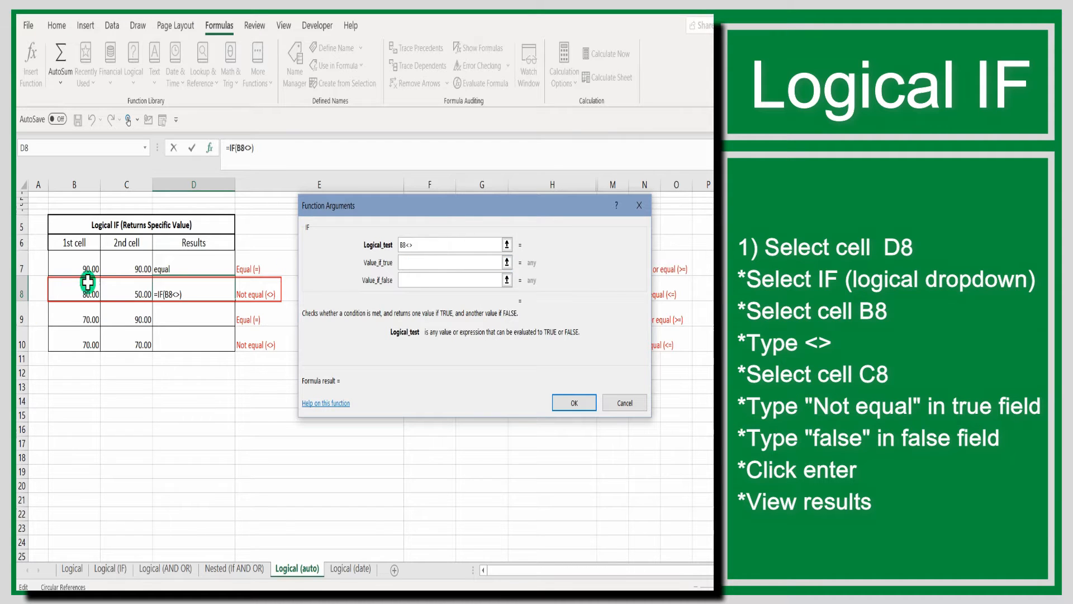
pyautogui.click(76, 294)
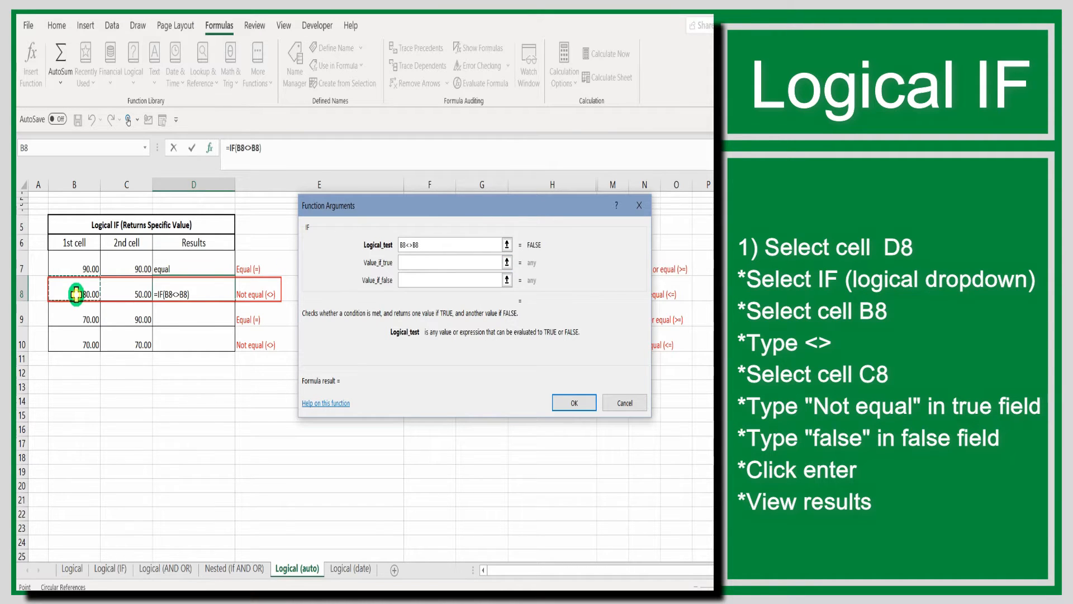
pyautogui.click(130, 293)
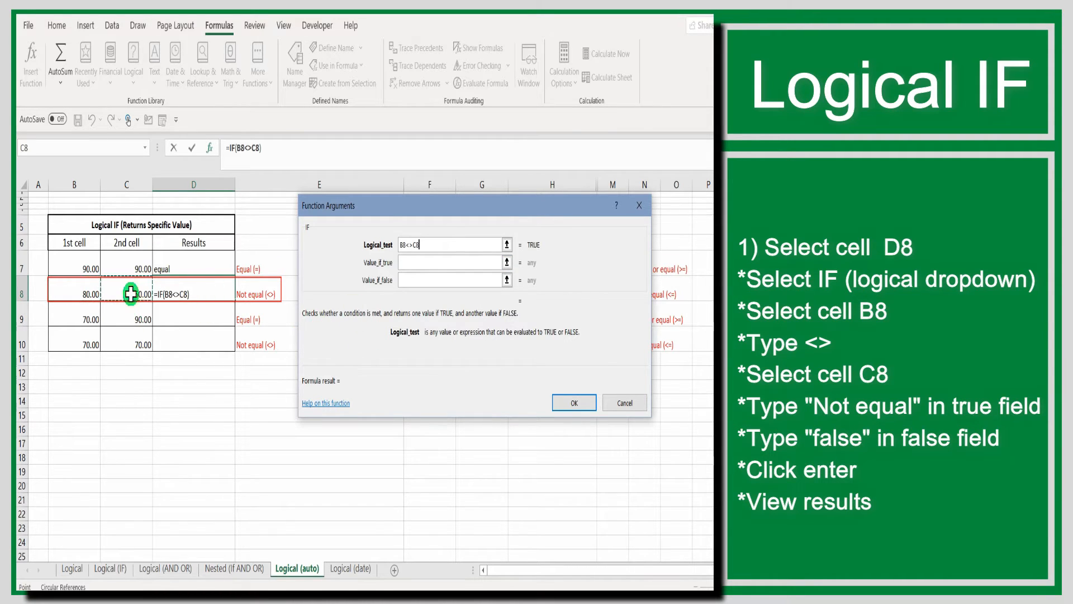
# Complete the IF function in D8 with "not equal" as the value if true and false as the value if false
pyautogui.click(421, 264)
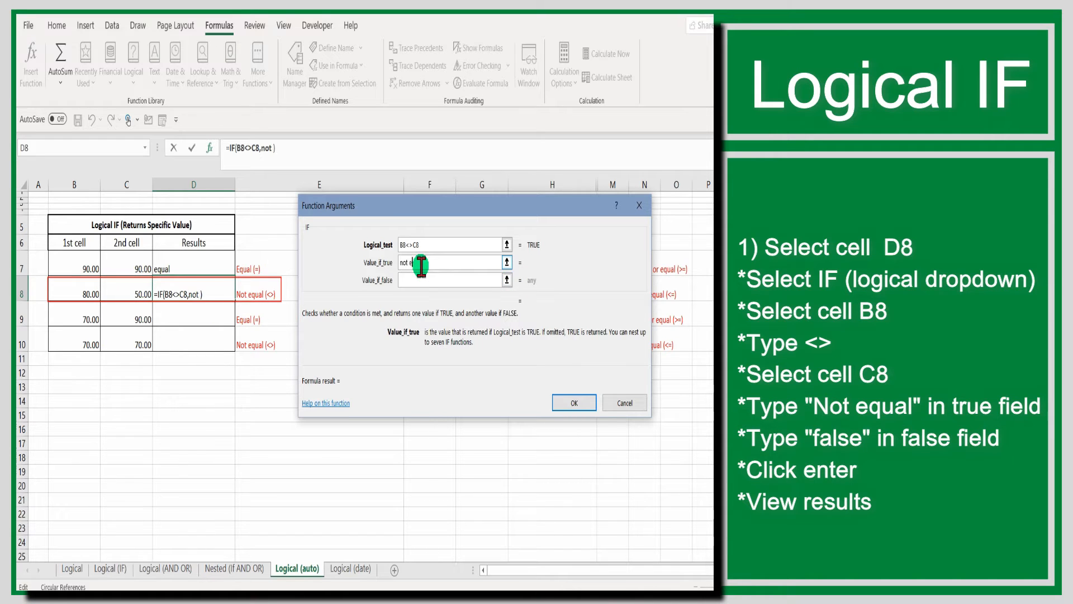
pyautogui.write('not equal')
pyautogui.press('Tab')
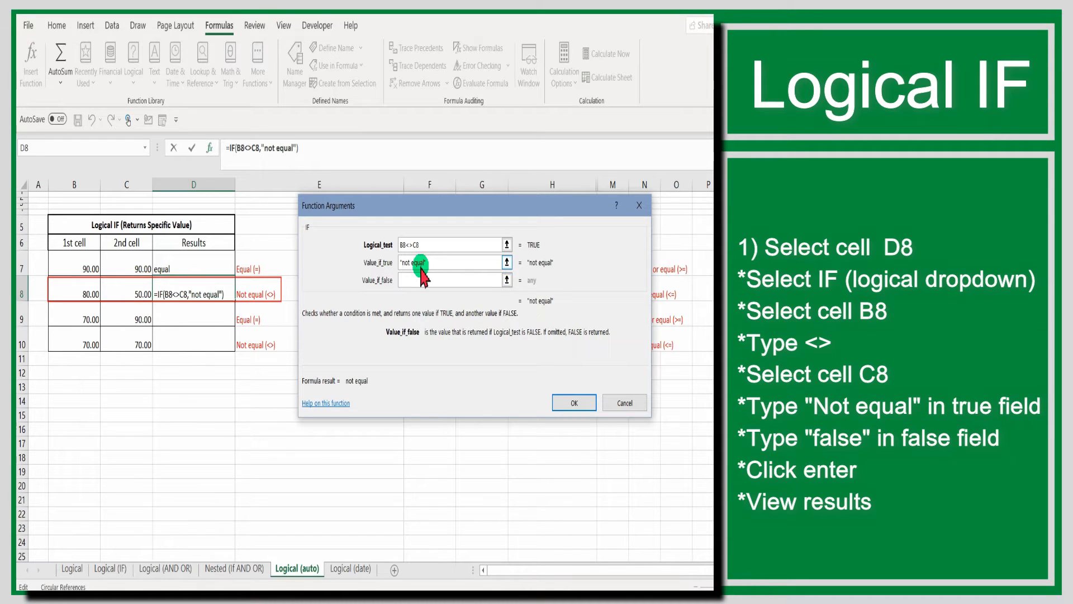
pyautogui.write('false')
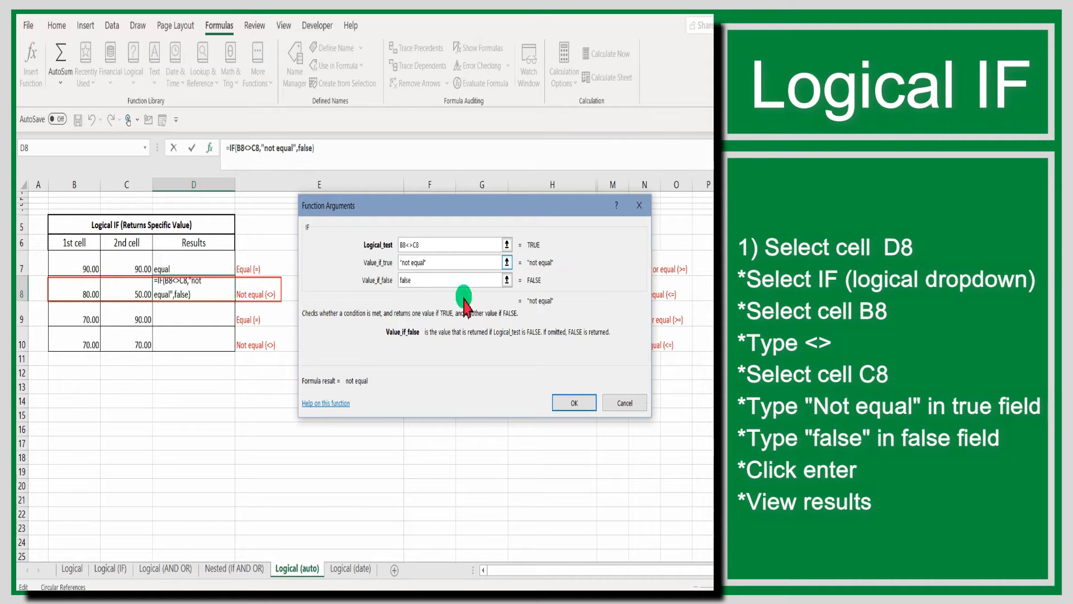
pyautogui.click(559, 402)
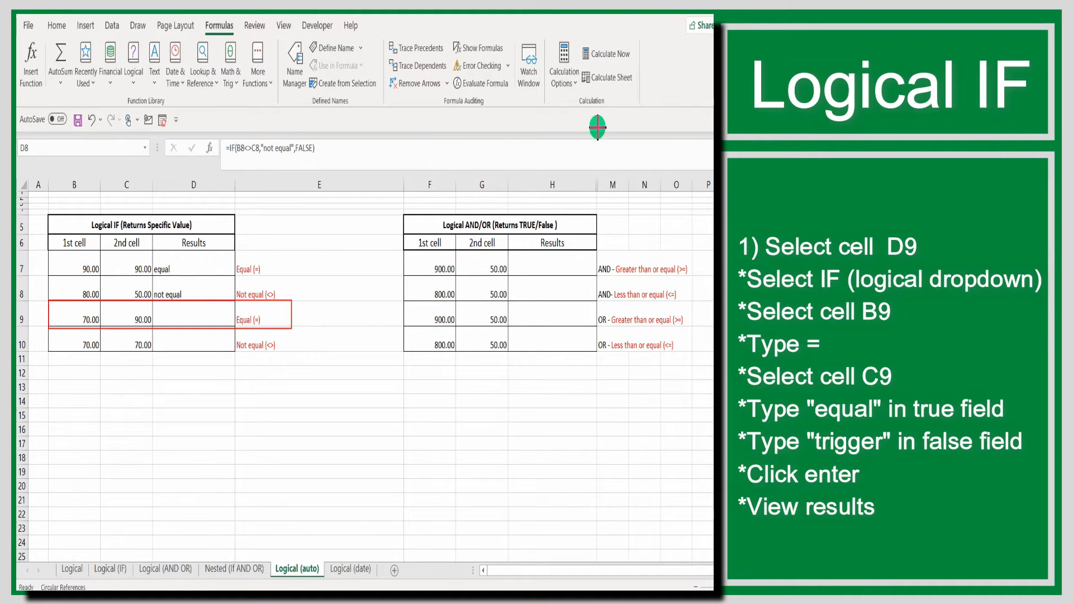
# Insert a logical IF function in cell D9 with the logical test B9=C9
pyautogui.click(203, 316)
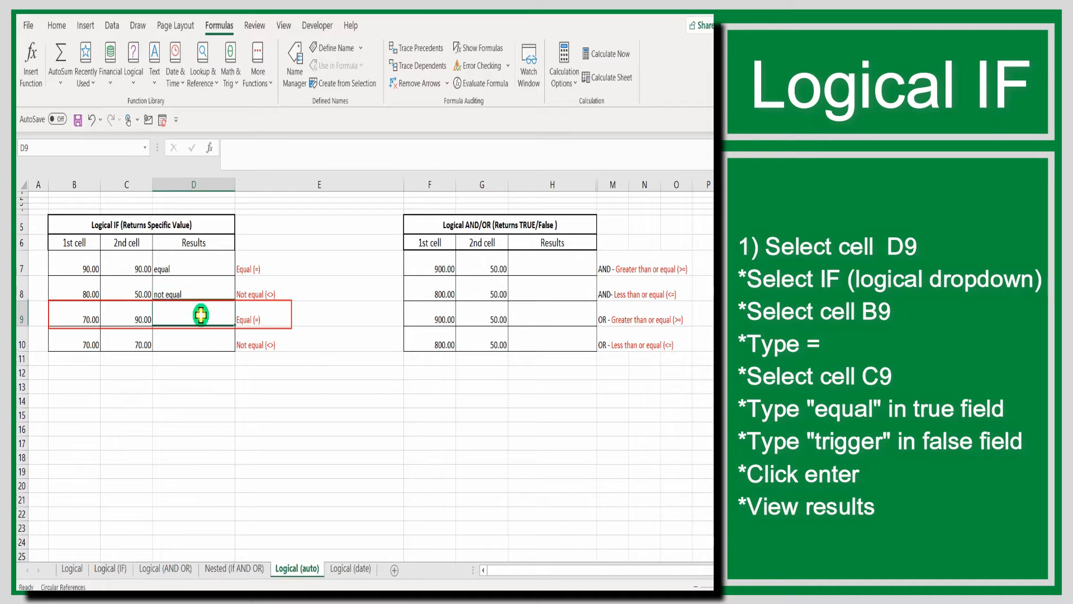
pyautogui.click(134, 84)
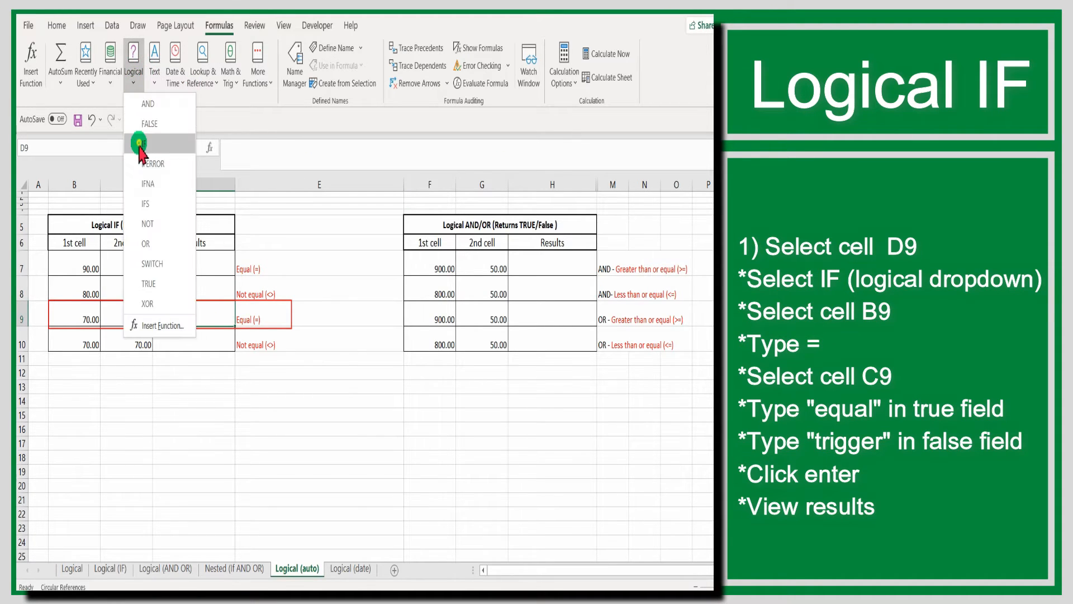
pyautogui.click(146, 136)
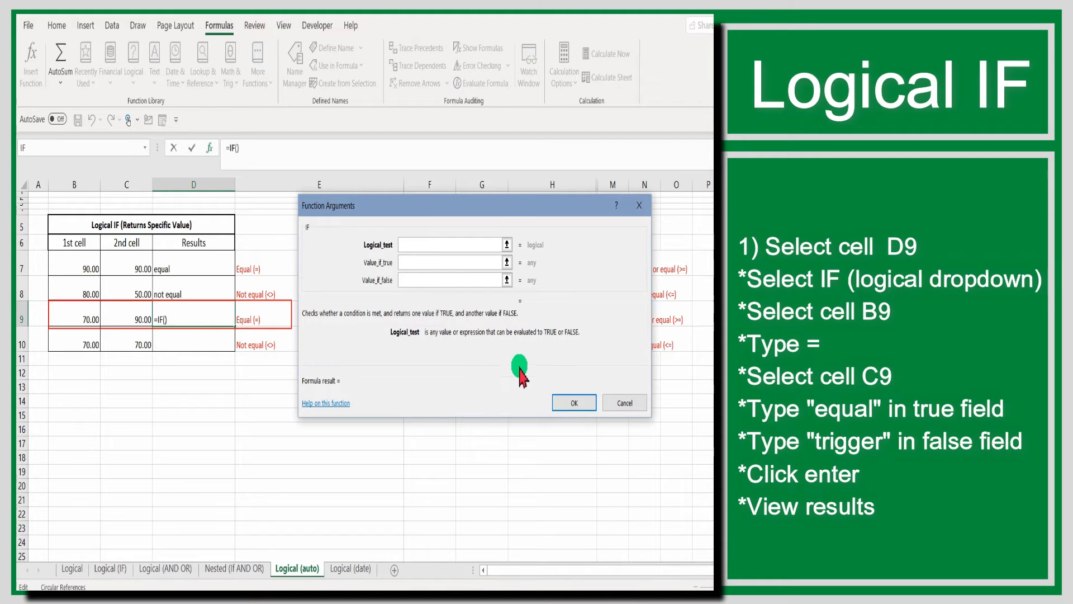
pyautogui.click(65, 320)
pyautogui.write('=')
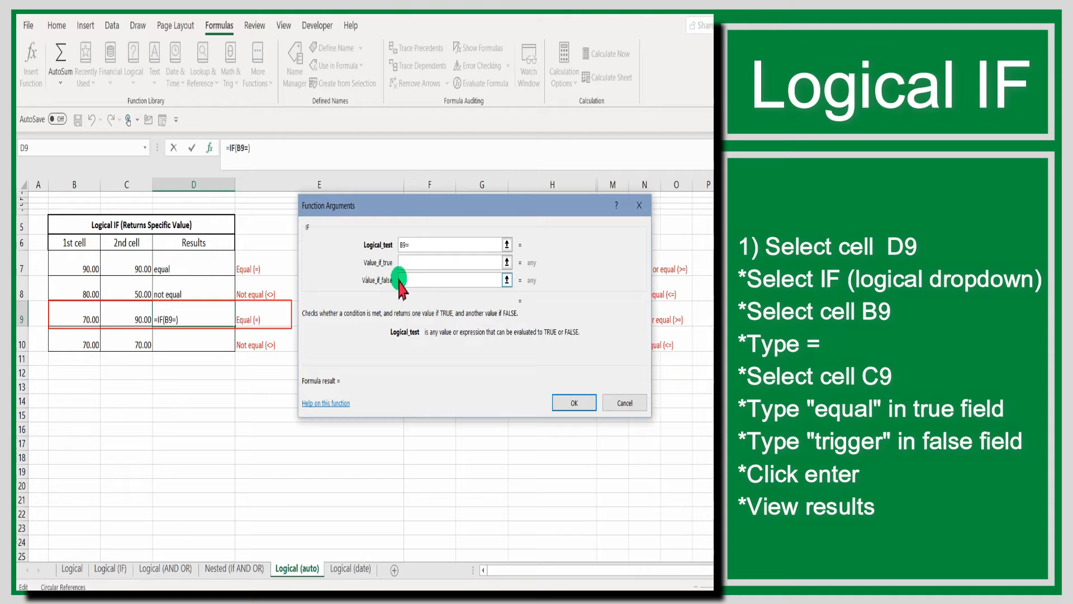
pyautogui.click(140, 315)
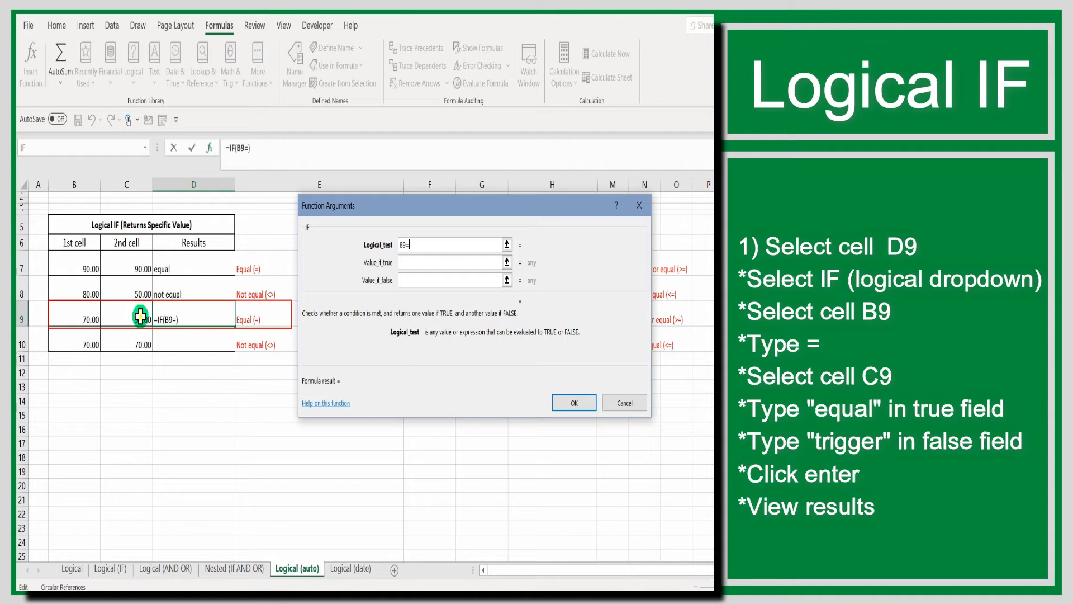
# Complete the IF function in D9 with "equal" as the value if true and "trigger" as the value if false
pyautogui.click(444, 263)
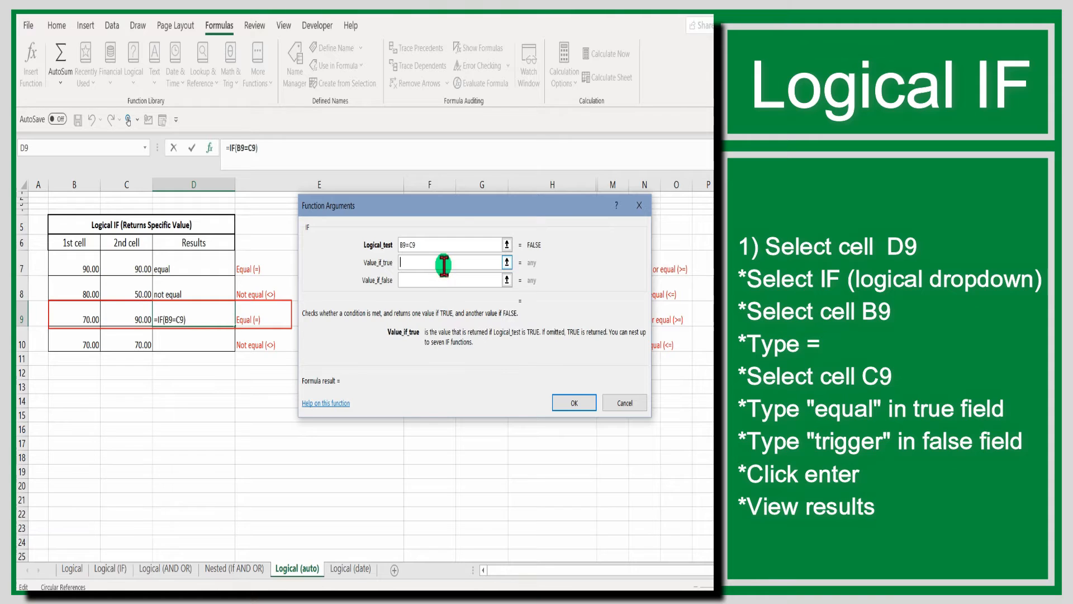
pyautogui.press('Tab')
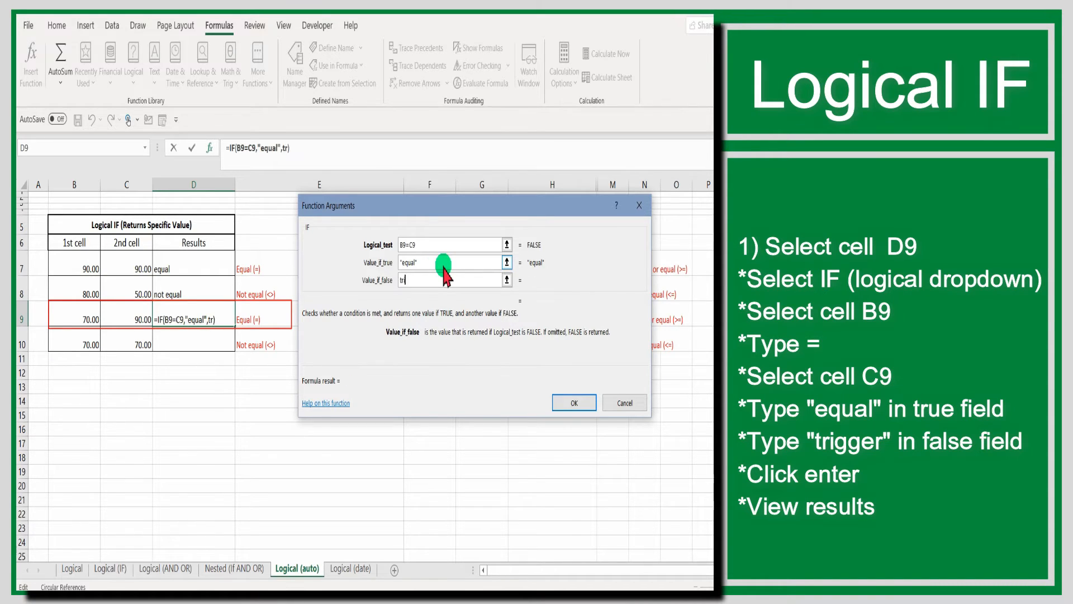
pyautogui.write('trigger')
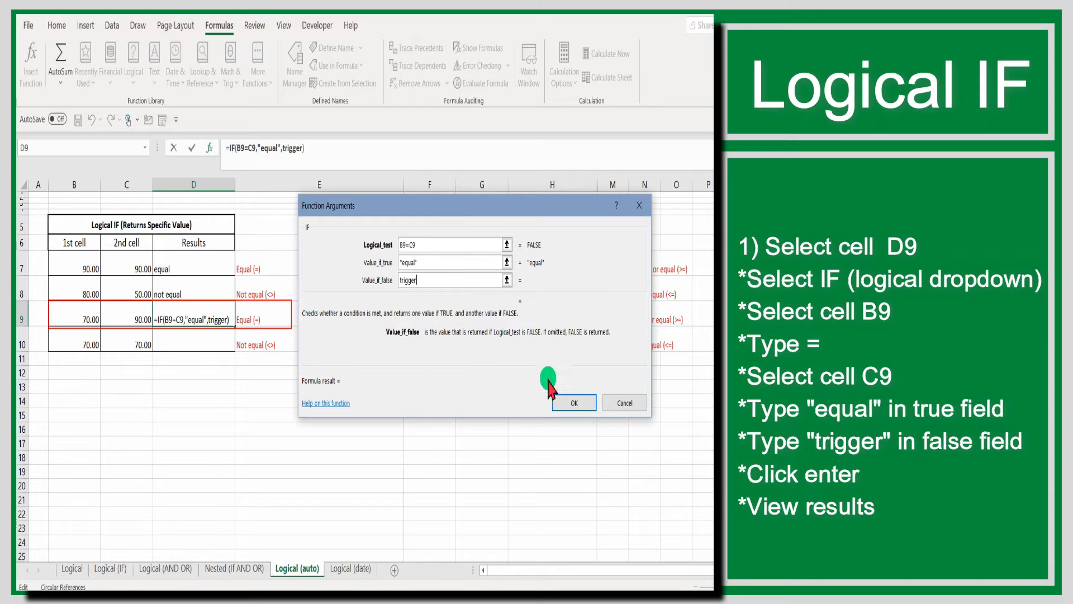
pyautogui.click(562, 402)
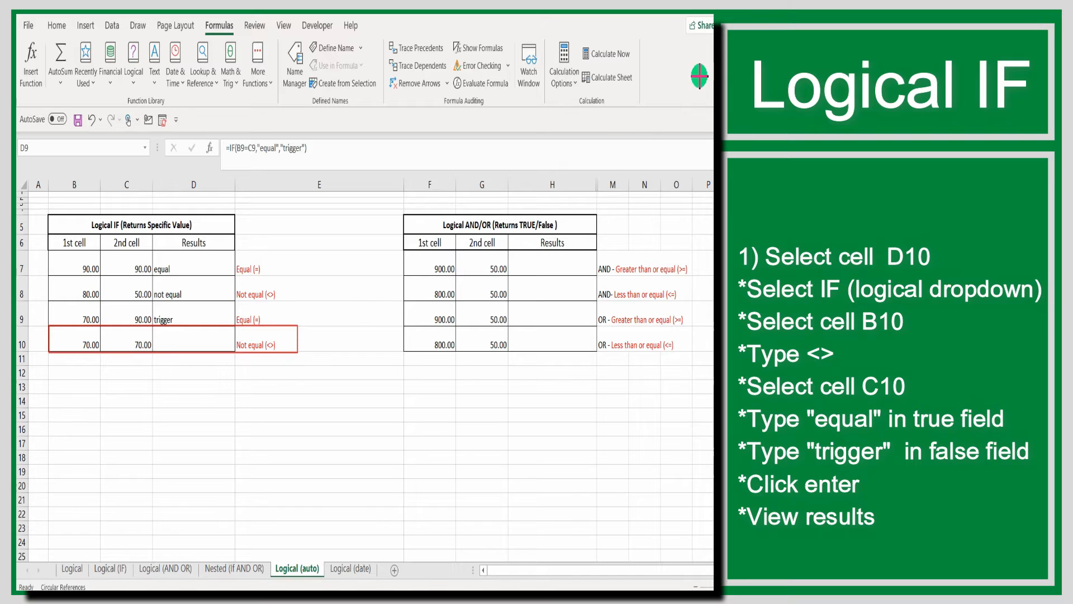
# Insert a logical IF function in cell D10 with the logical test B10<>C10
pyautogui.click(190, 340)
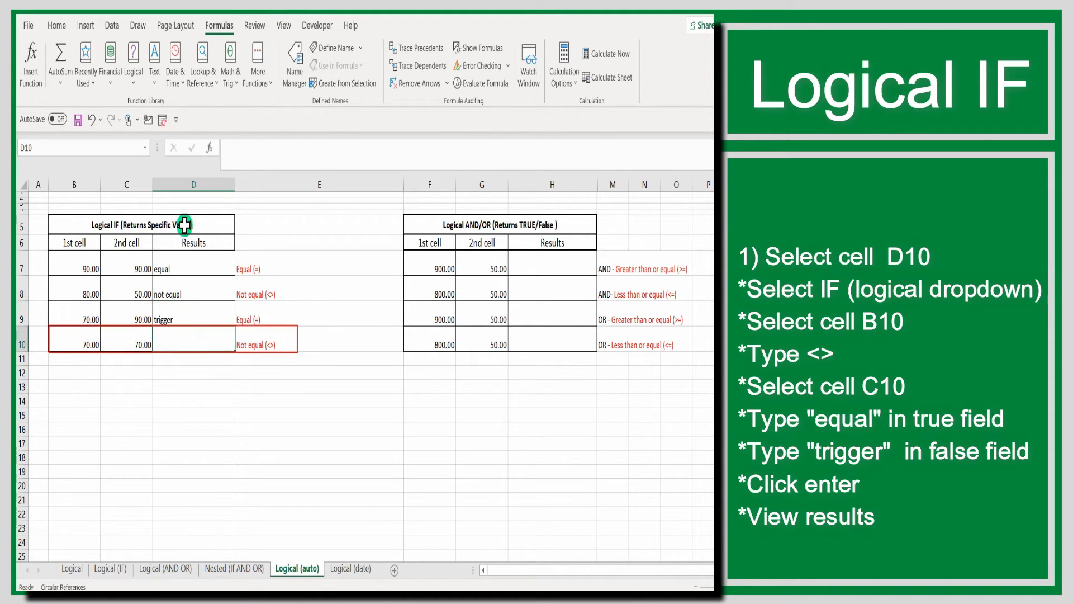
pyautogui.click(133, 85)
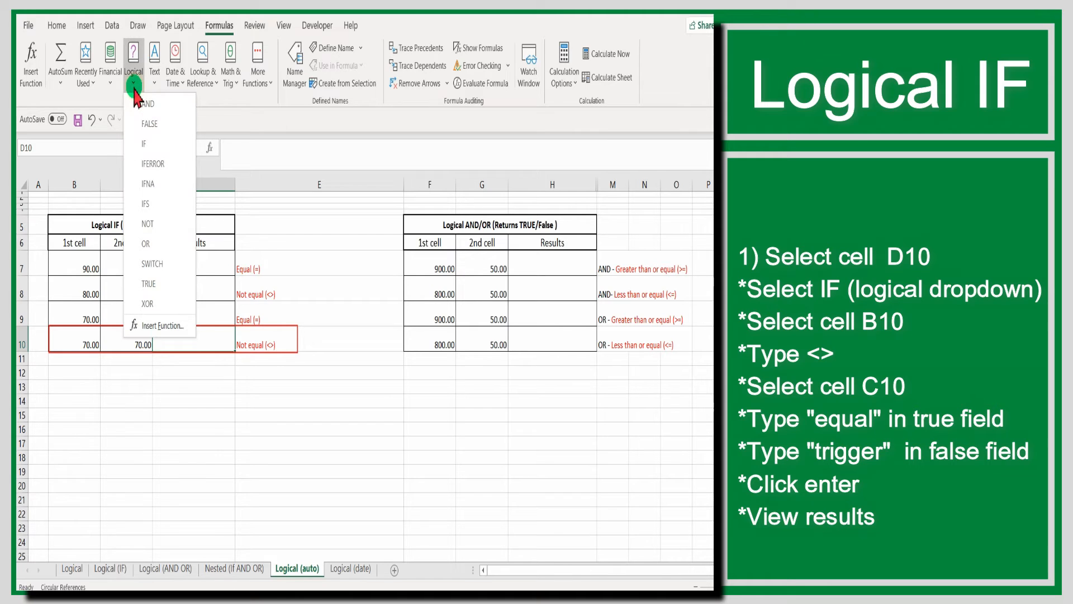
pyautogui.click(144, 143)
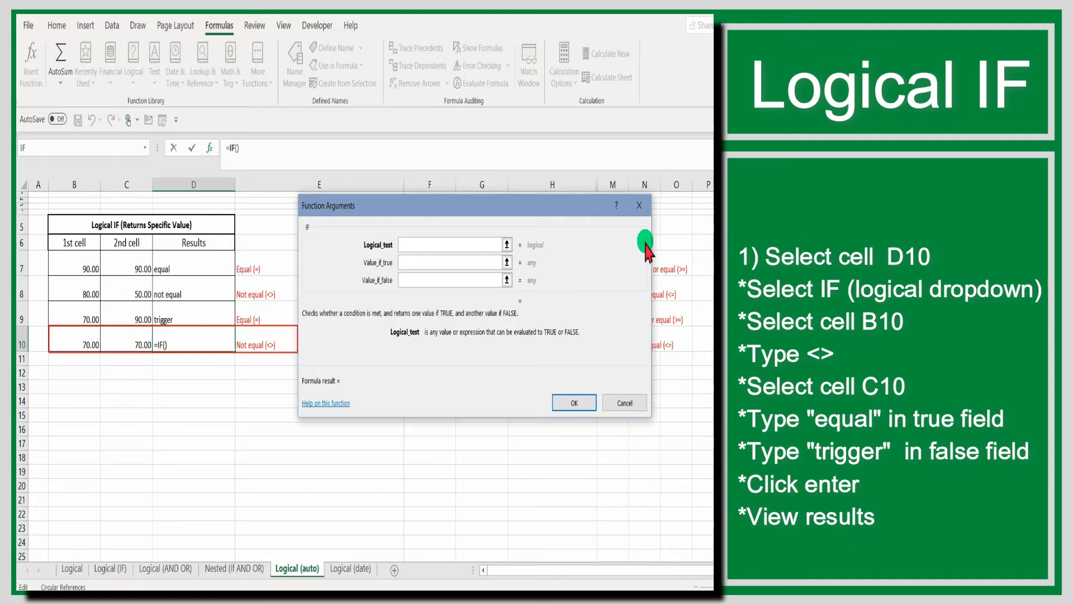
pyautogui.click(83, 345)
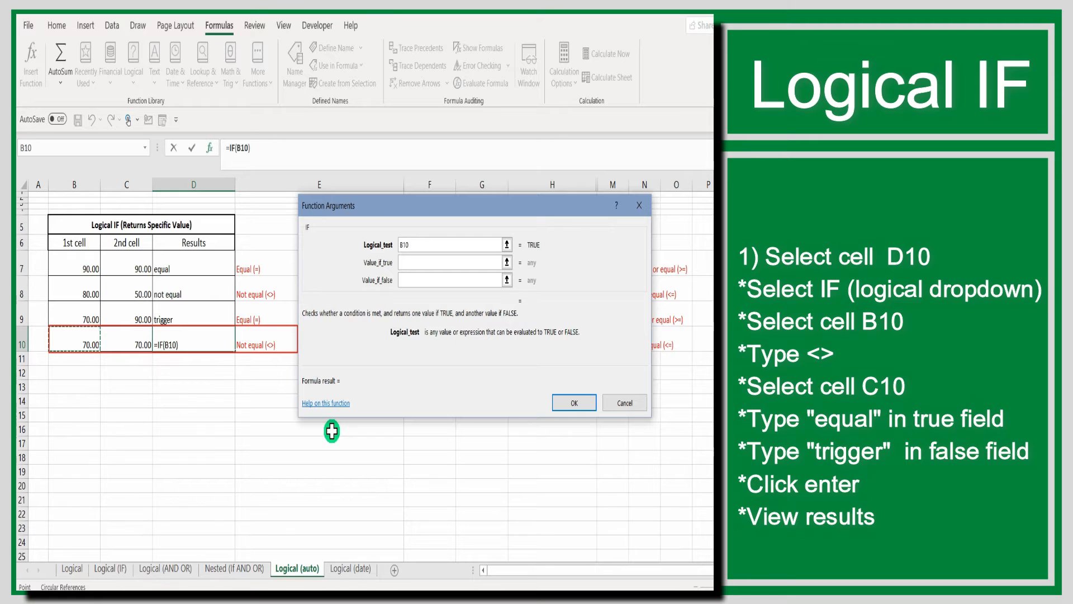
pyautogui.write('<>')
pyautogui.click(133, 340)
# Complete the IF function in D10 with "equal" as the value if true and "trigger" as the value if false
pyautogui.click(412, 260)
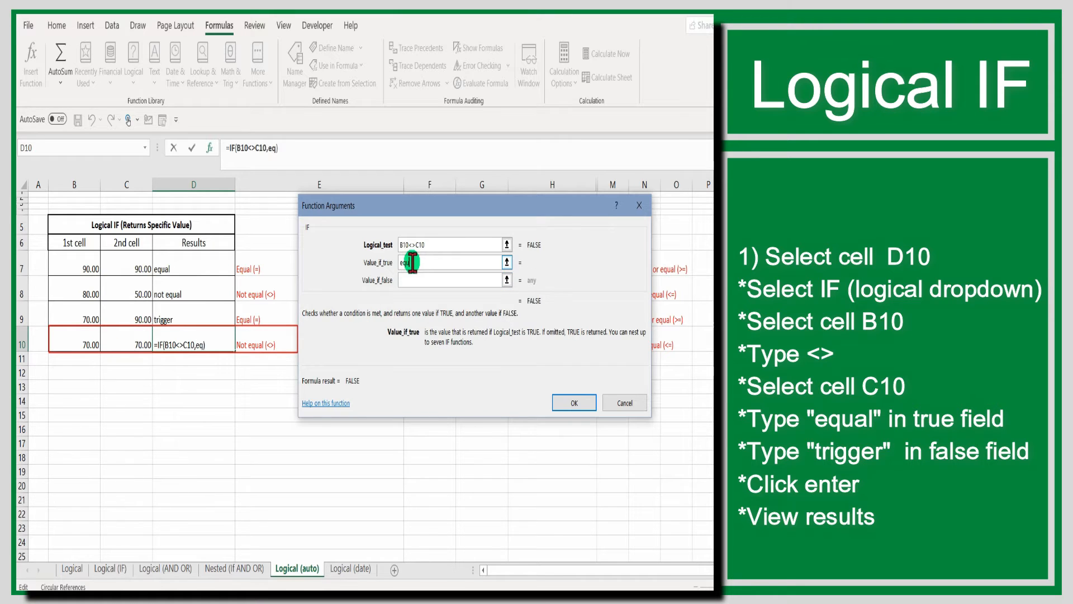
pyautogui.press('Tab')
pyautogui.write('trig')
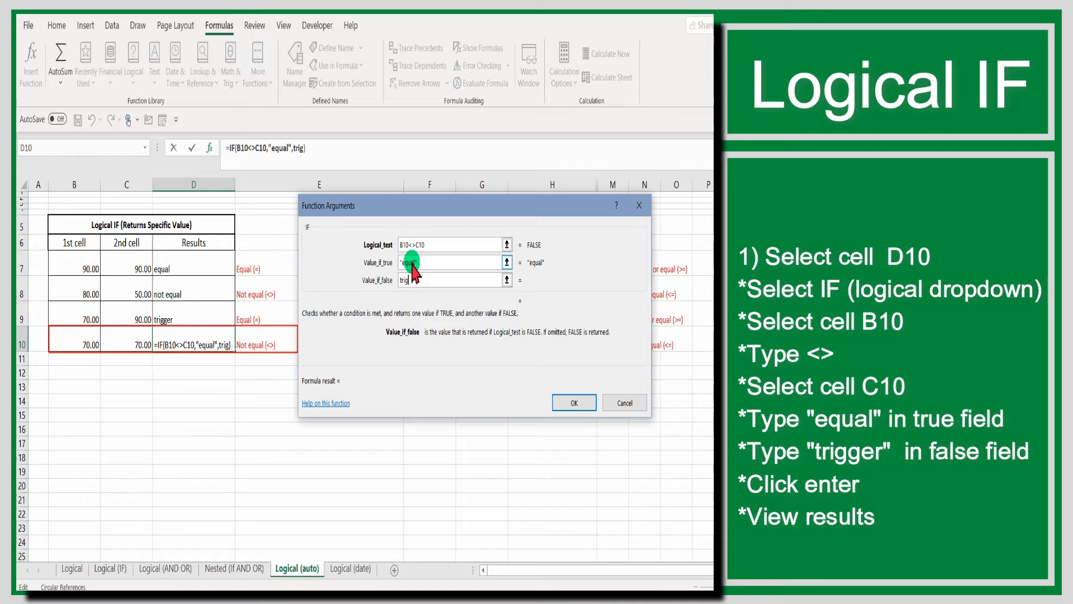
pyautogui.write('ger')
pyautogui.click(571, 402)
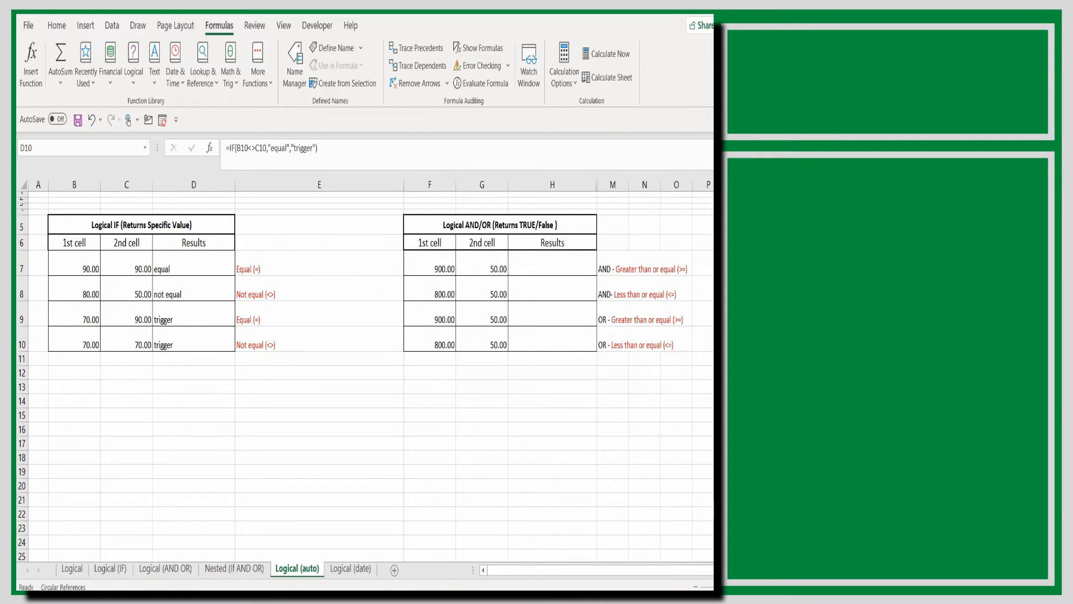
# Insert a logical AND function in cell H7 with F7>=700 as the first condition
pyautogui.click(559, 263)
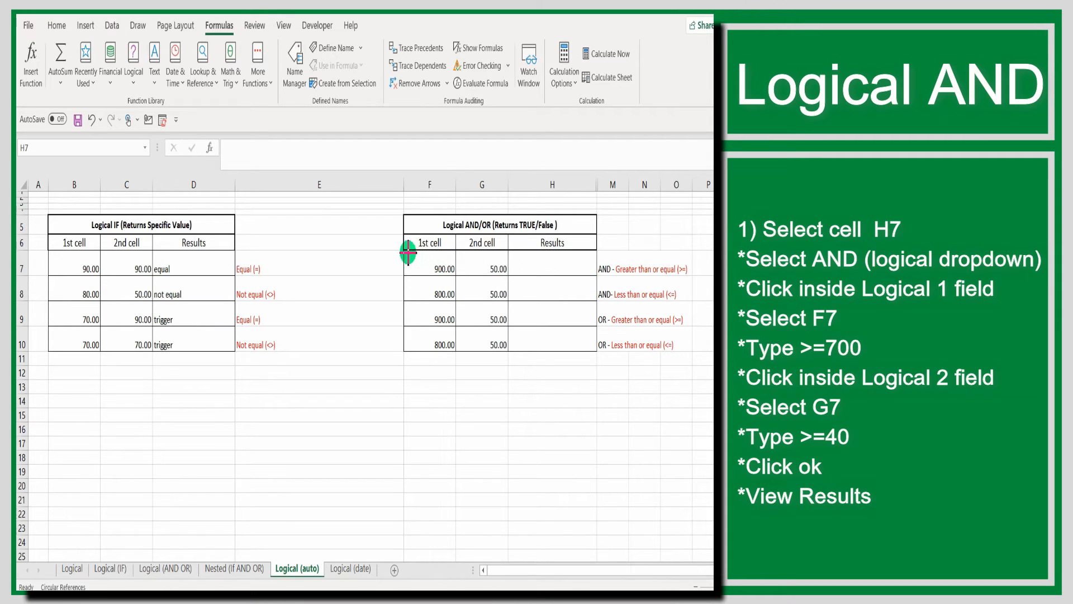
pyautogui.moveTo(404, 251); pyautogui.dragTo(693, 274)
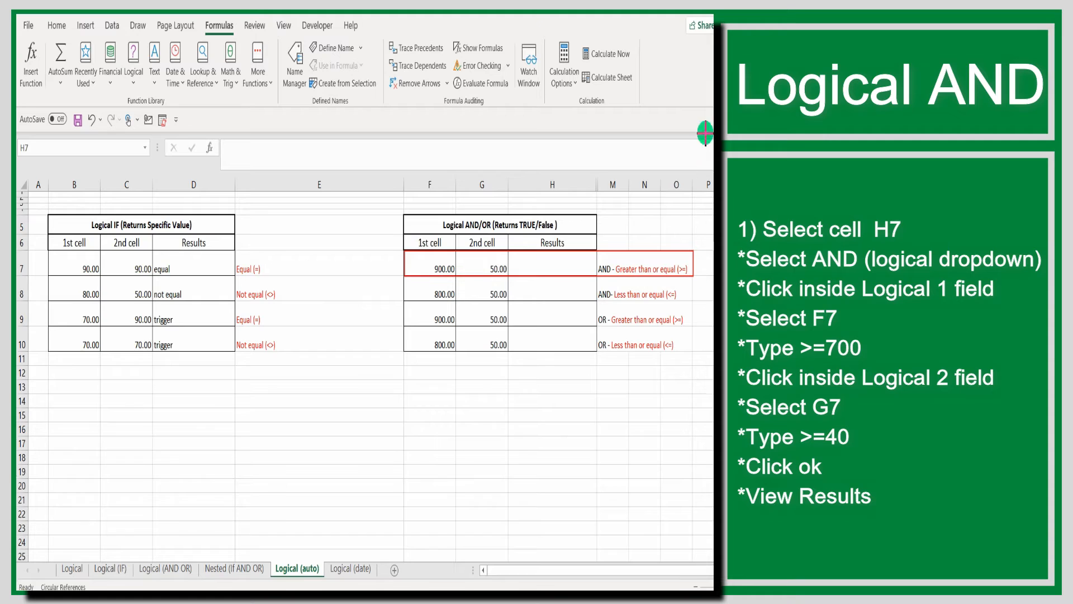
pyautogui.doubleClick(558, 268)
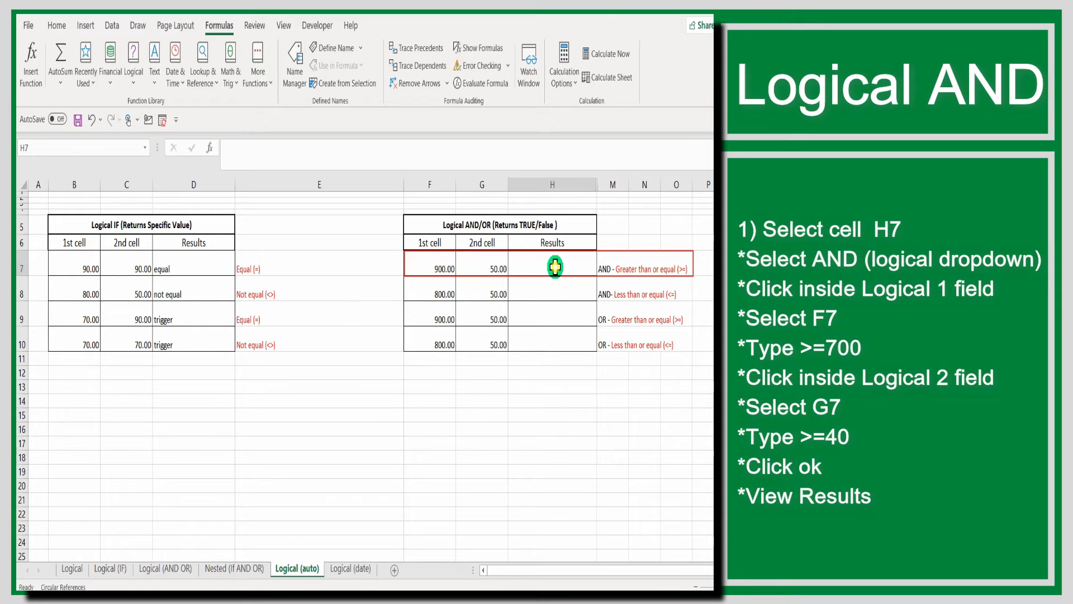
pyautogui.click(134, 72)
pyautogui.click(144, 118)
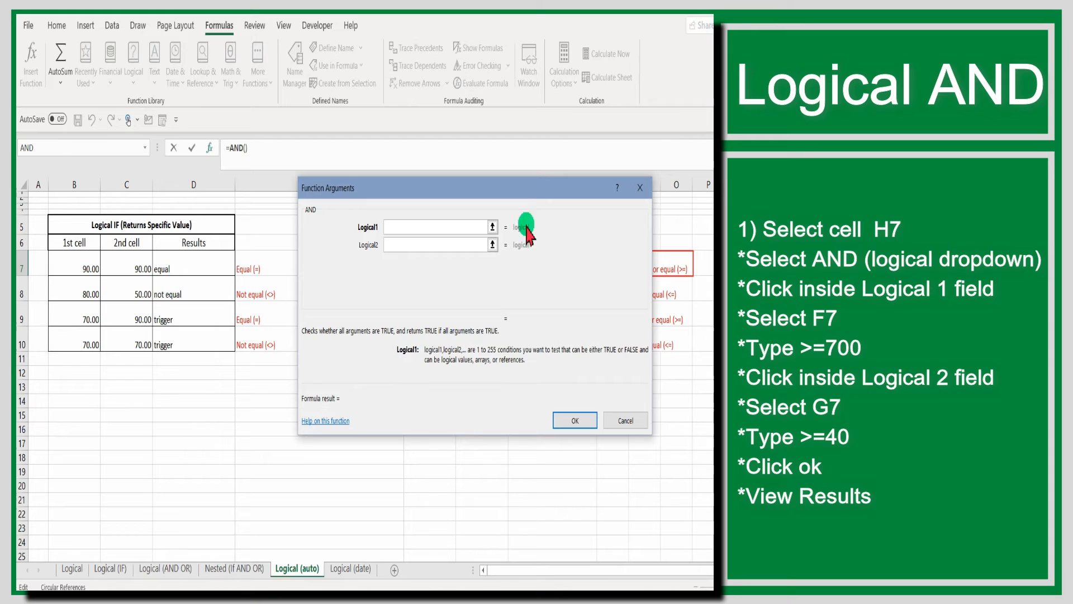
pyautogui.moveTo(514, 190); pyautogui.dragTo(262, 196)
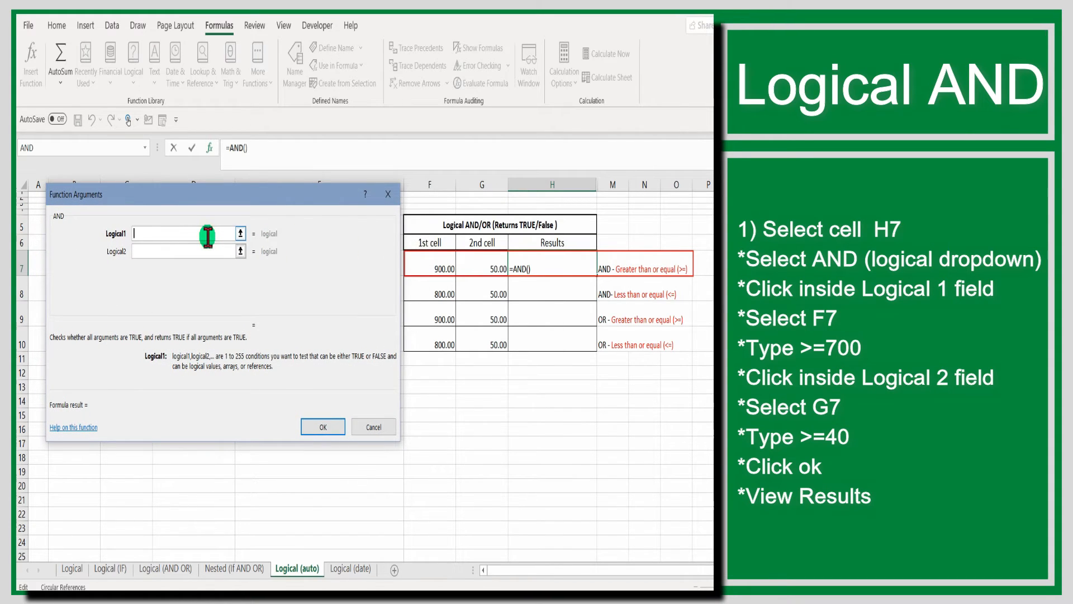
pyautogui.click(423, 267)
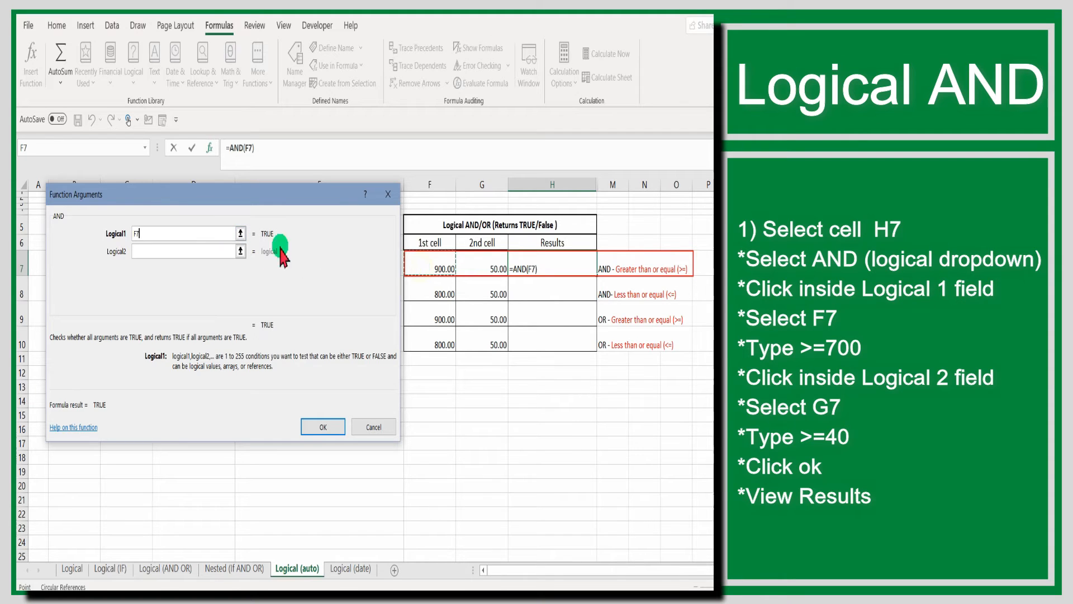
pyautogui.click(174, 235)
pyautogui.write('>=700')
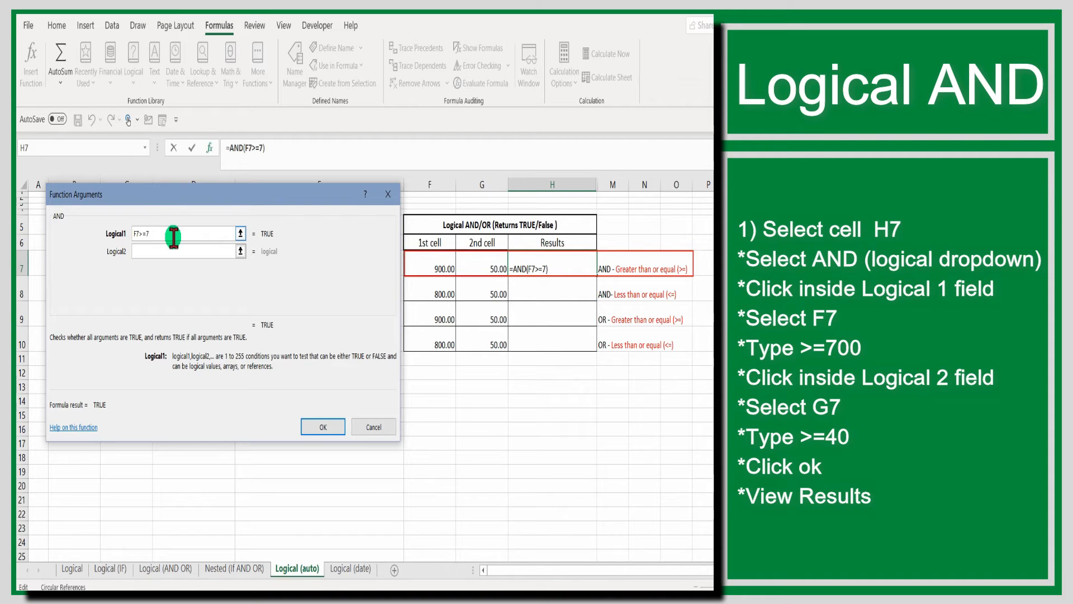
pyautogui.click(478, 265)
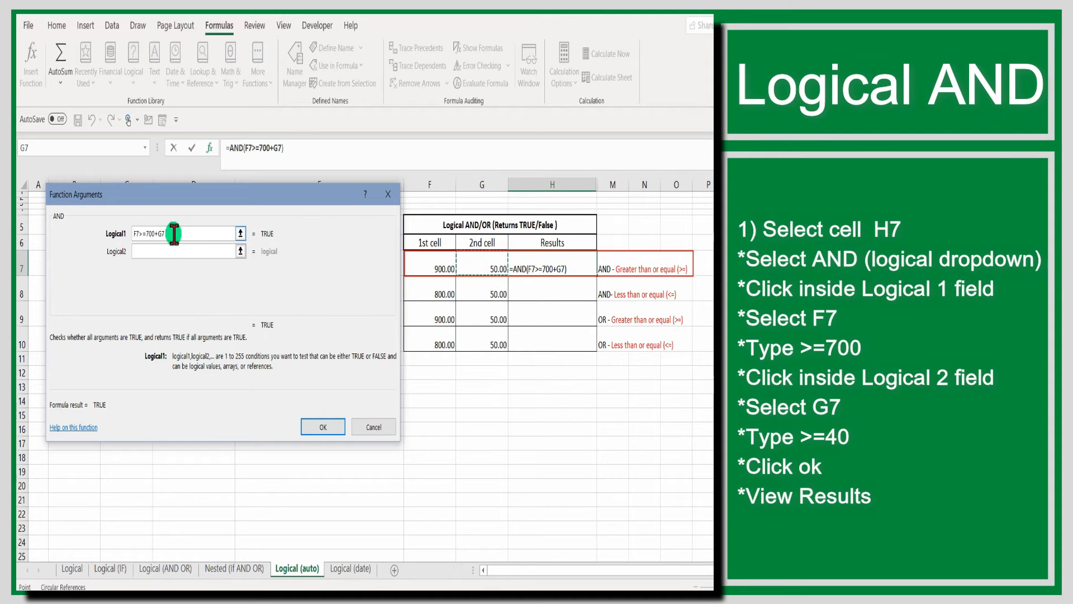
pyautogui.press('BackSpace')
pyautogui.press('BackSpace')
pyautogui.press('BackSpace')
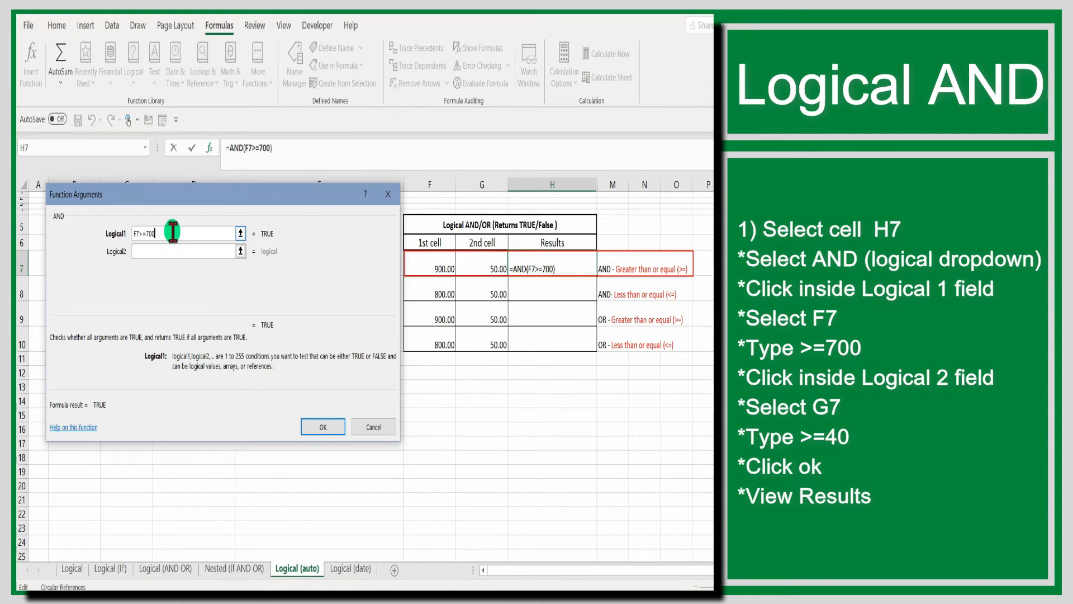
# Complete the AND function in H7 with G7>=40 as the second condition
pyautogui.click(161, 251)
pyautogui.click(494, 267)
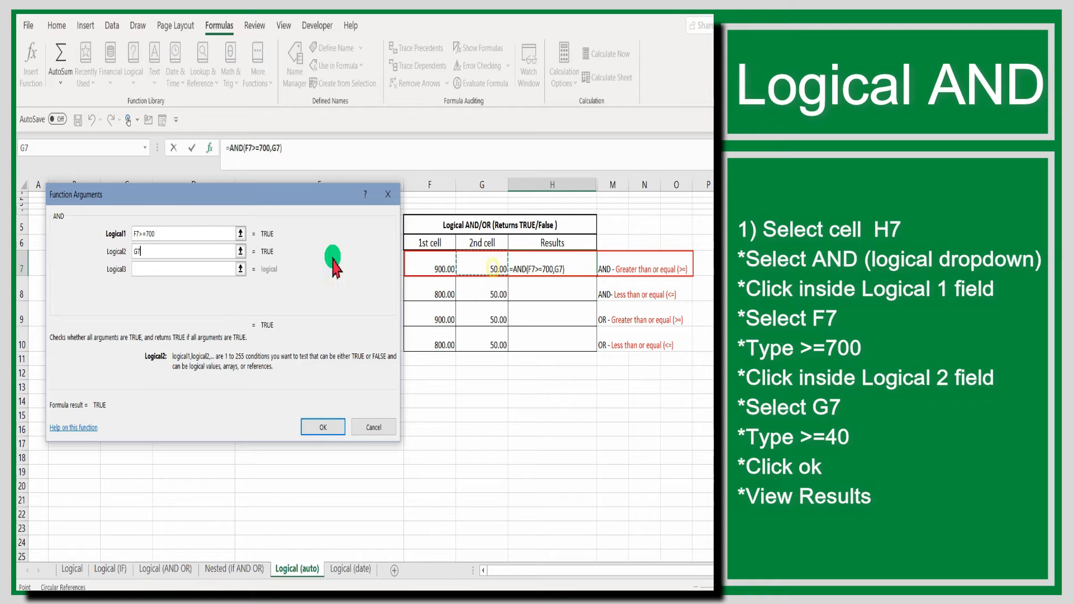
pyautogui.write('>=40')
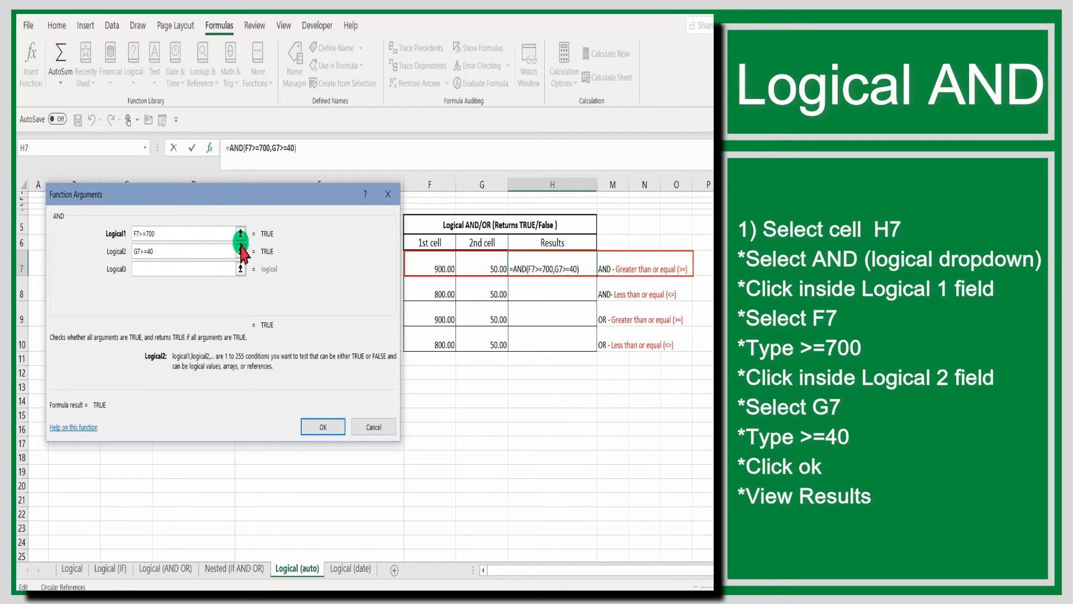
pyautogui.click(312, 426)
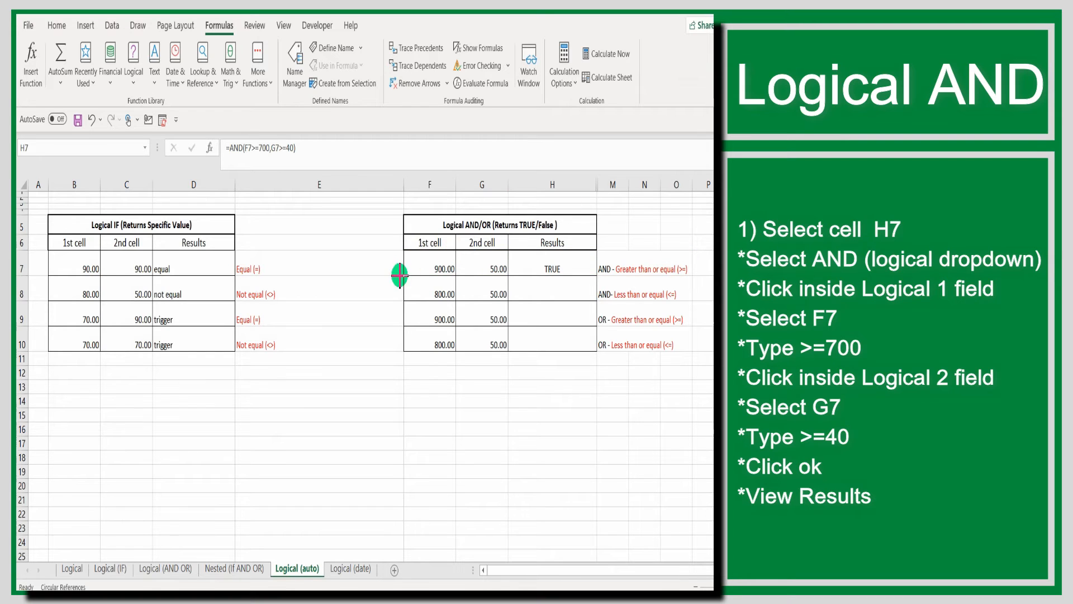
# Insert a logical AND function in cell H8 with F8<=900 as the first condition
pyautogui.moveTo(404, 275); pyautogui.dragTo(696, 302)
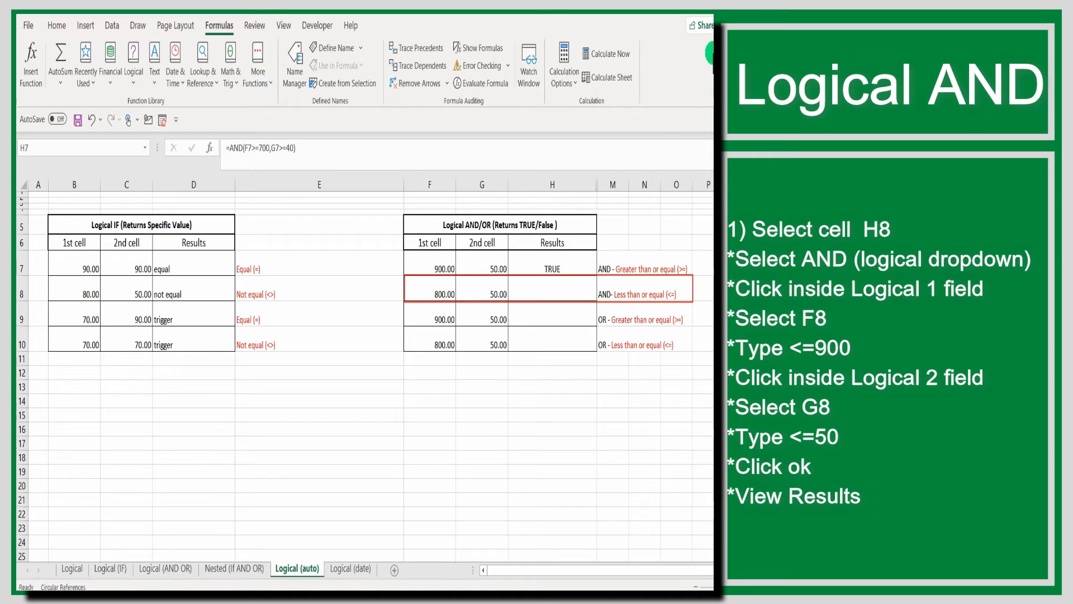
pyautogui.click(552, 294)
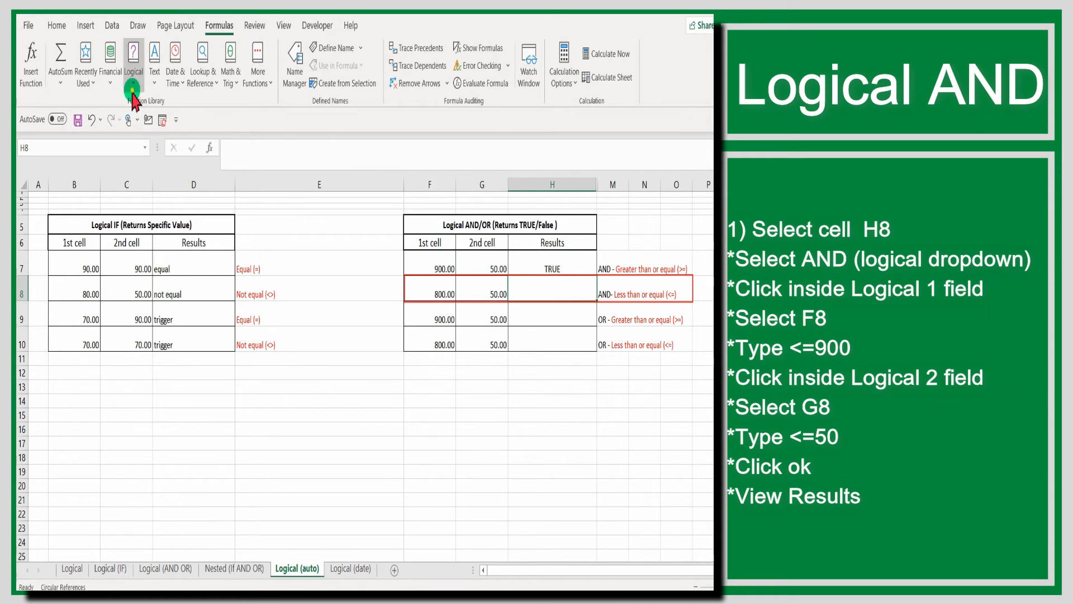
pyautogui.click(134, 82)
pyautogui.click(142, 120)
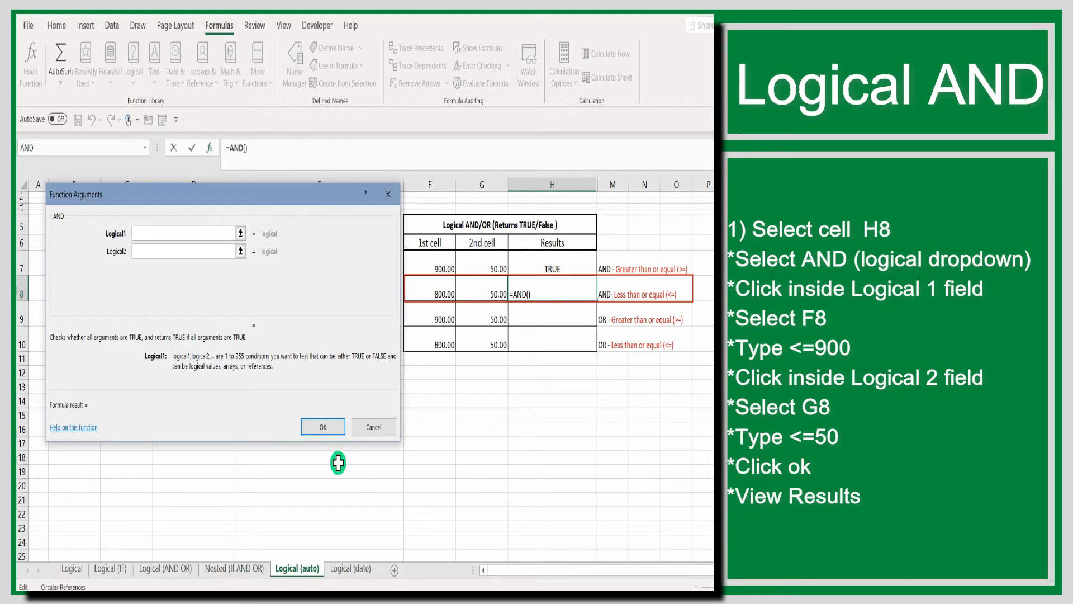
pyautogui.click(162, 233)
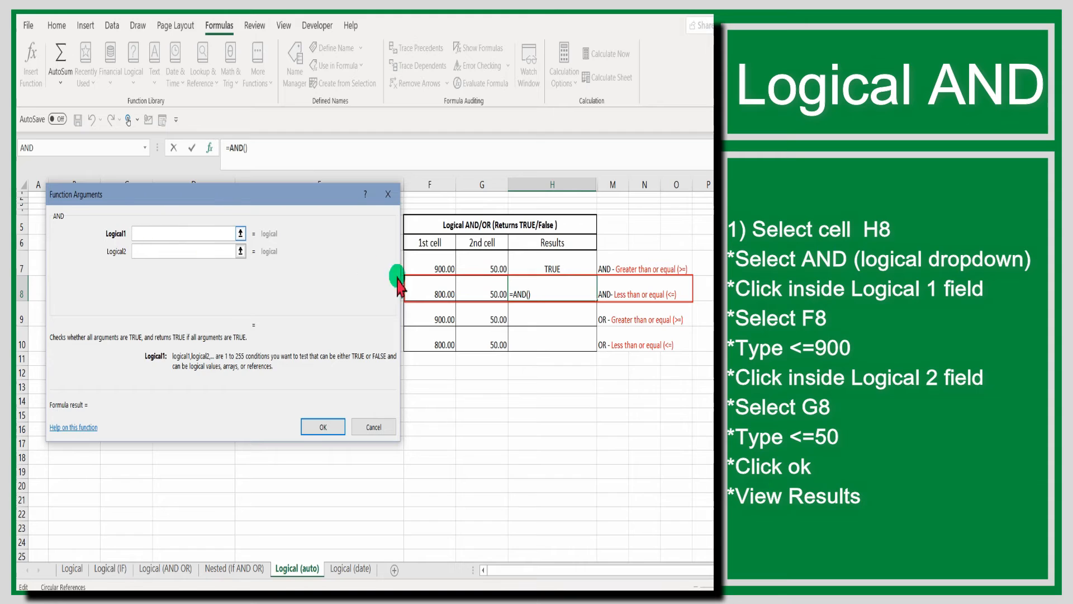
pyautogui.click(424, 293)
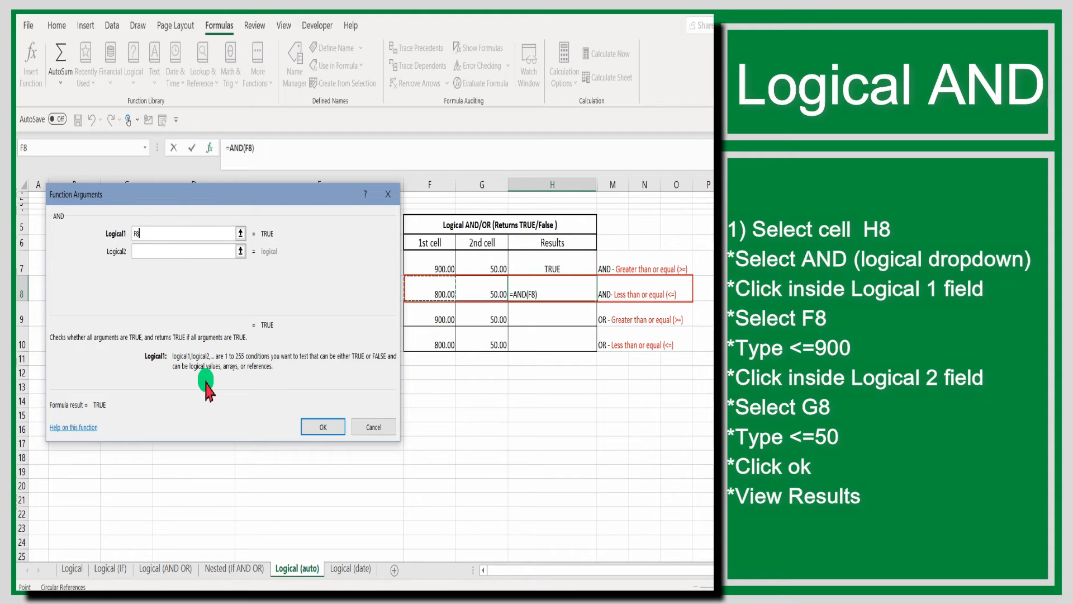
pyautogui.write('<')
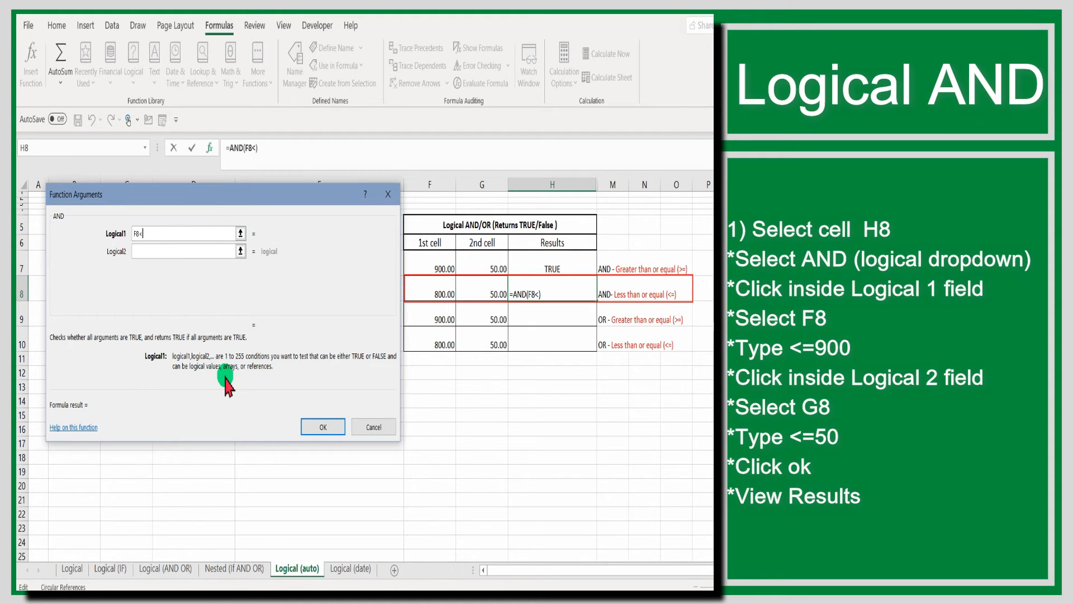
pyautogui.write('=900')
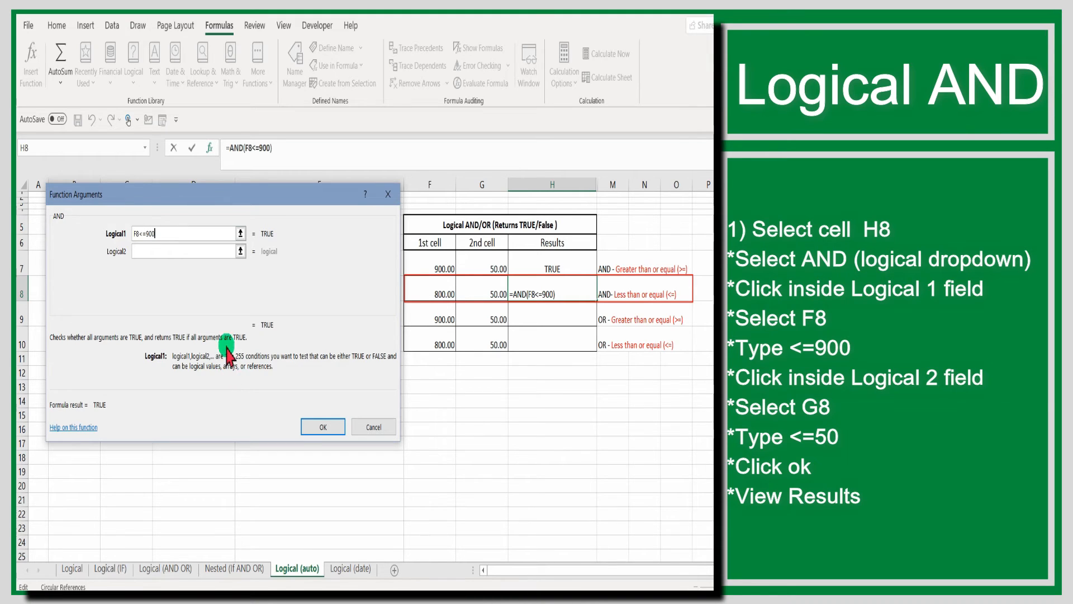
# Complete the AND function in H8 with G8<=50 as the second condition
pyautogui.click(202, 251)
pyautogui.click(472, 303)
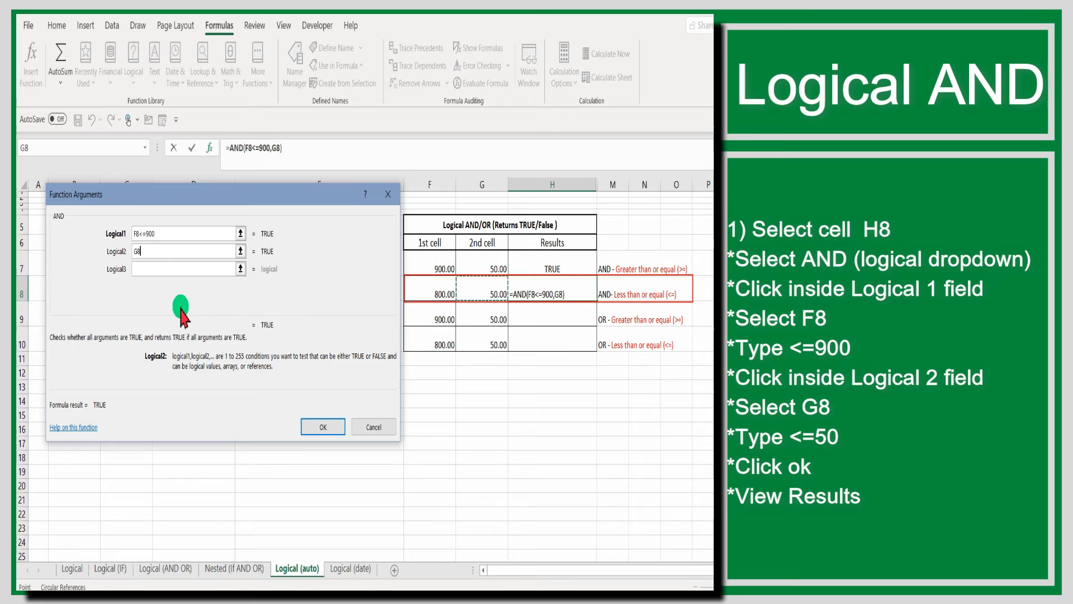
pyautogui.write('<')
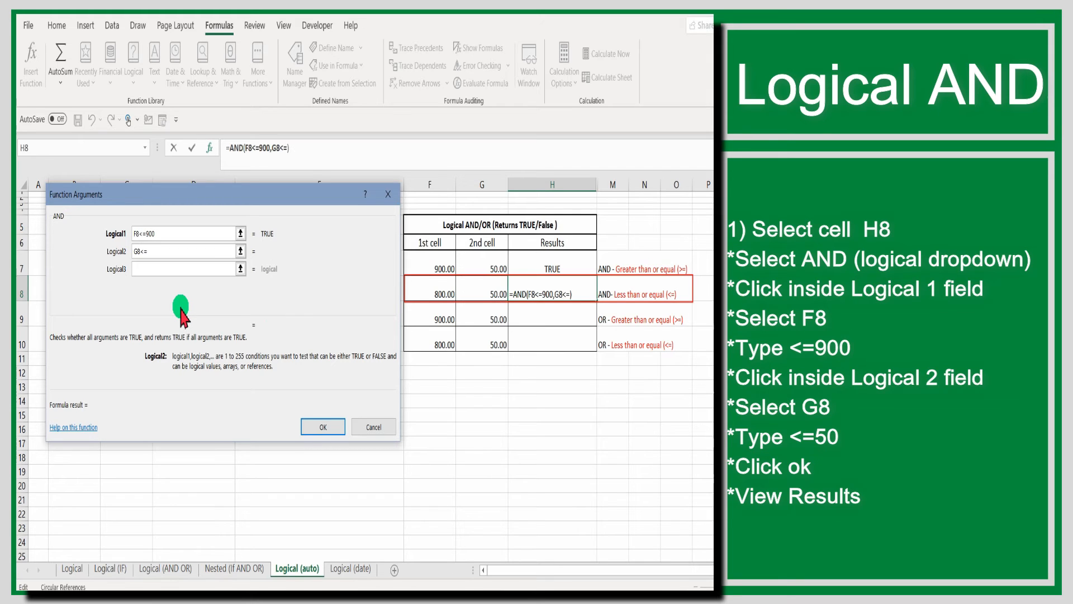
pyautogui.write('=')
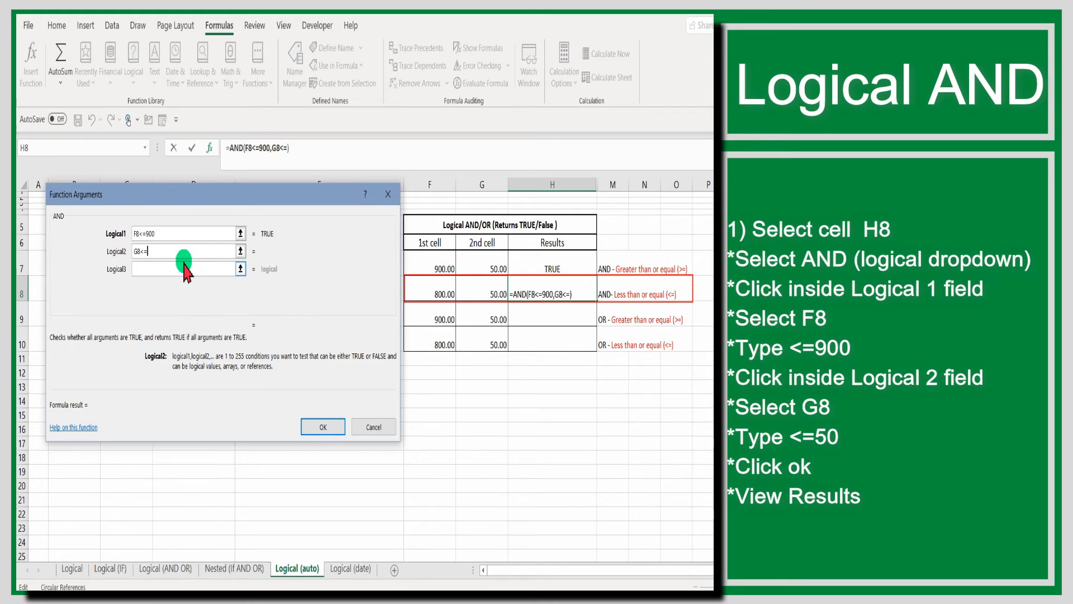
pyautogui.write('50')
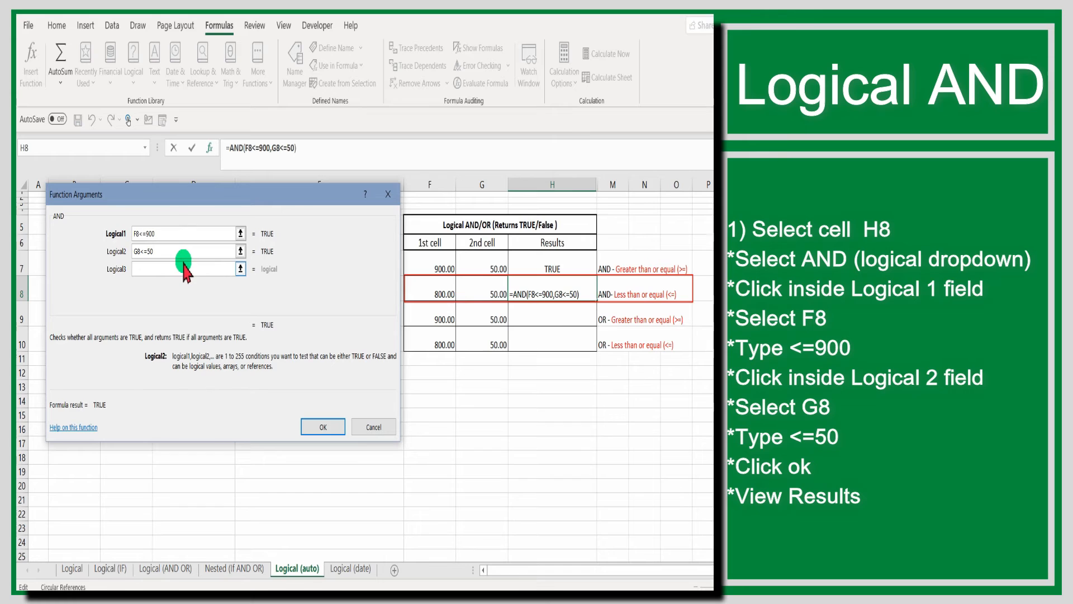
pyautogui.click(312, 427)
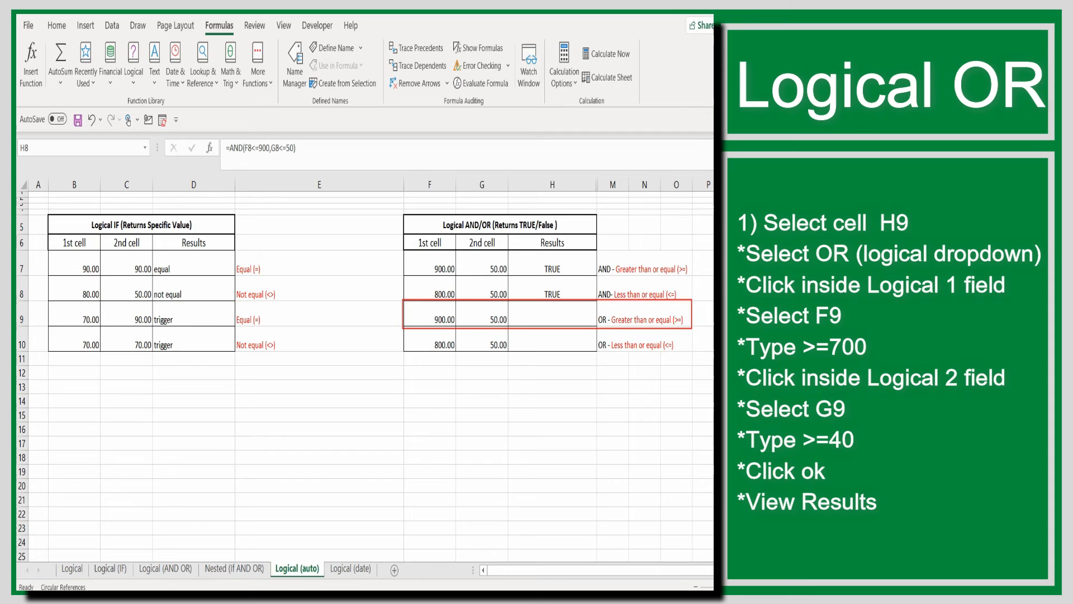
# Insert a logical OR function in cell H9 with F9>=700 as the first condition
pyautogui.click(556, 314)
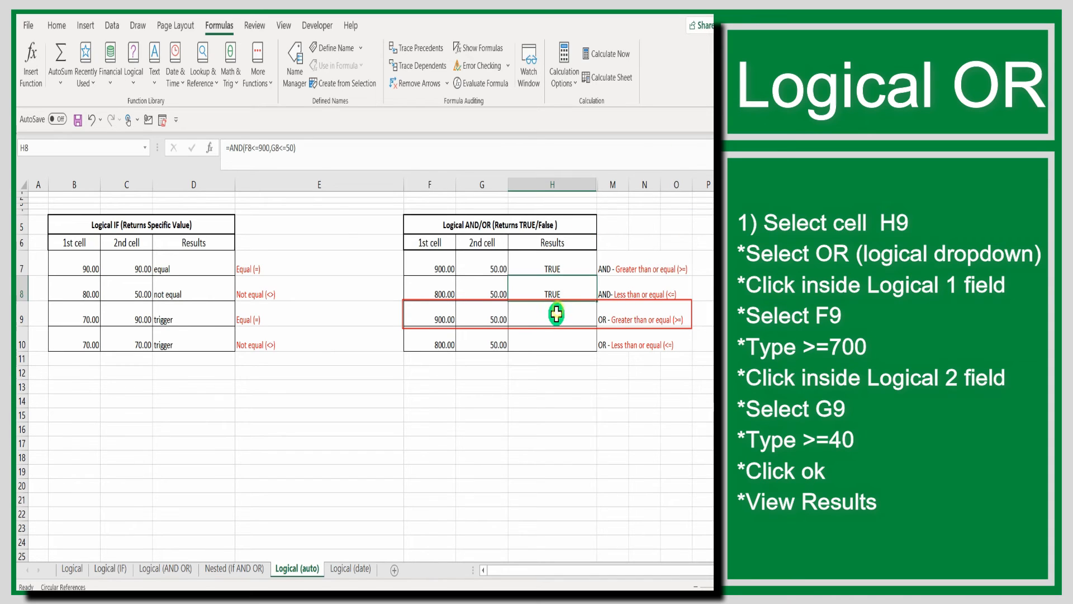
pyautogui.click(135, 84)
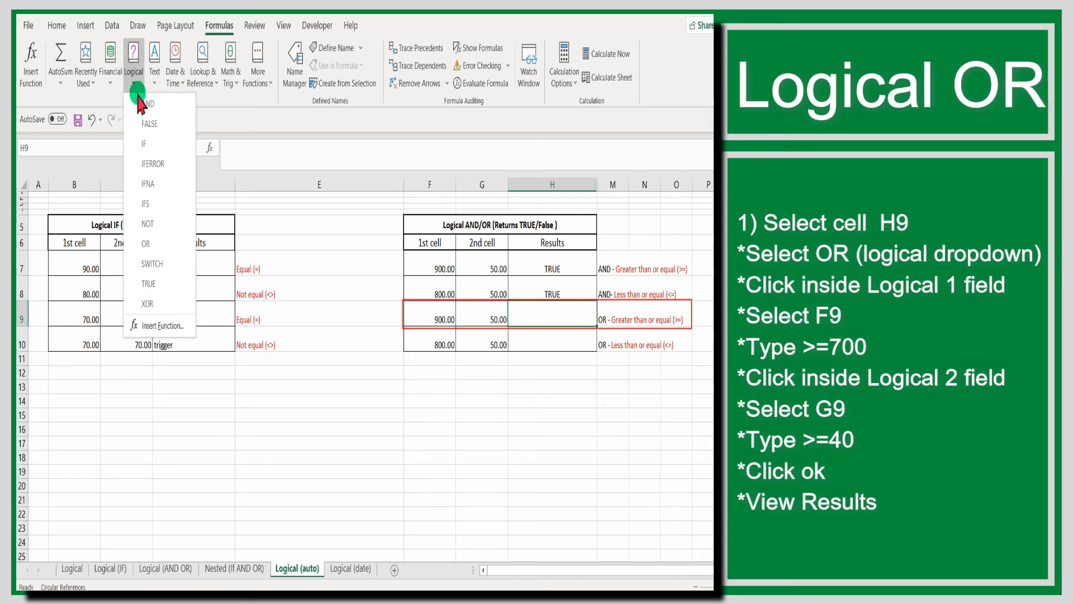
pyautogui.click(147, 244)
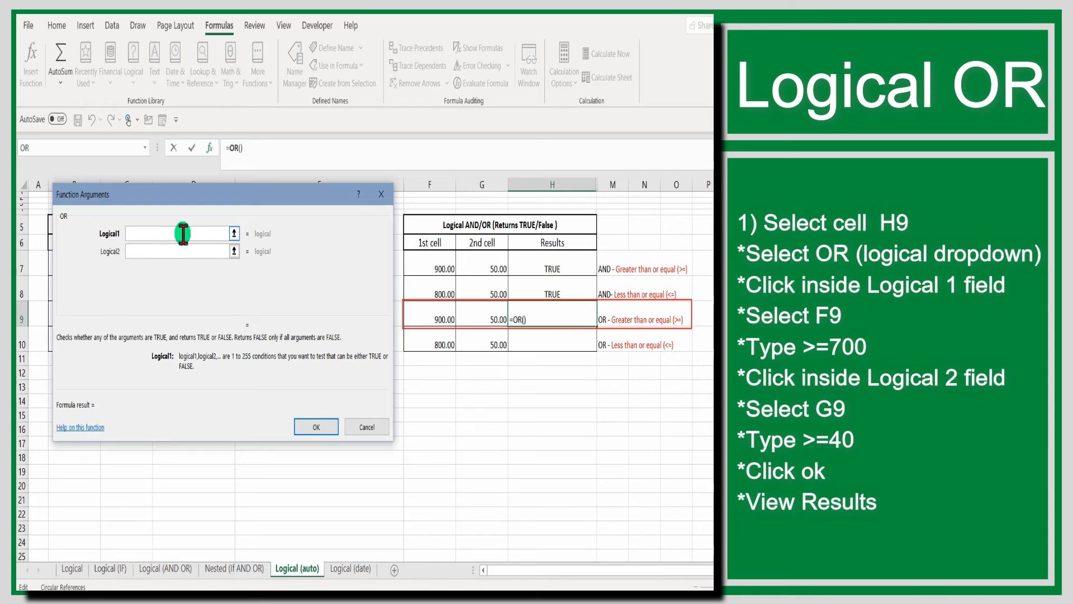
pyautogui.click(438, 315)
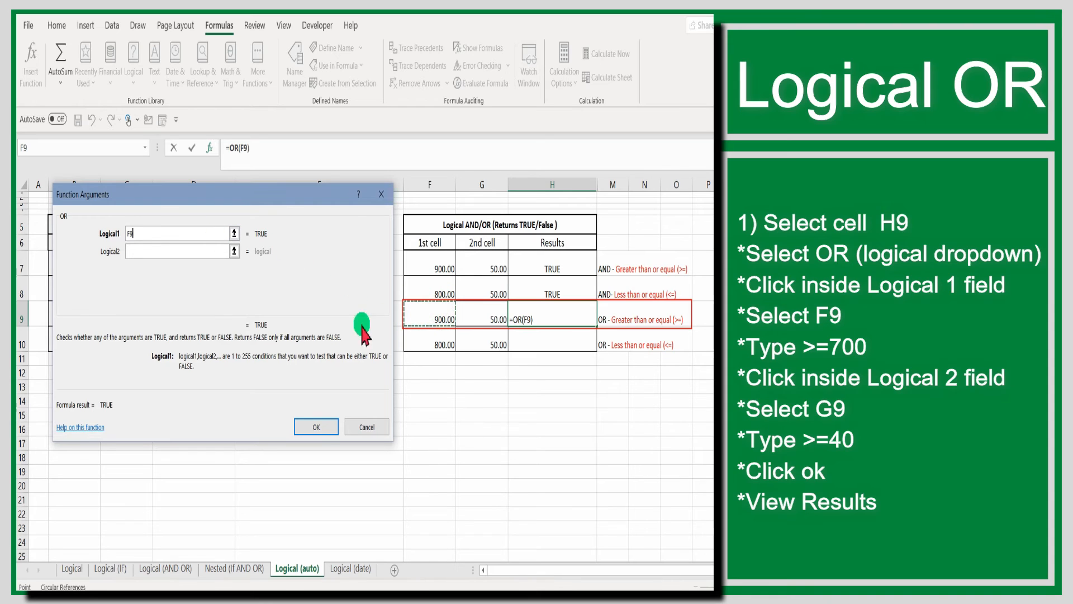
pyautogui.write('>')
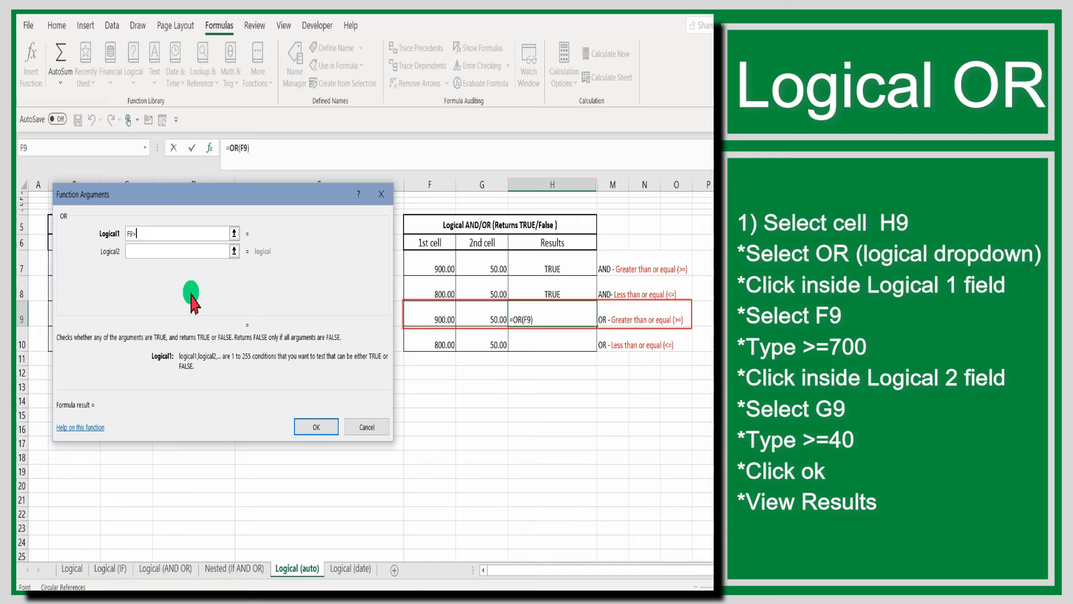
pyautogui.write('=700')
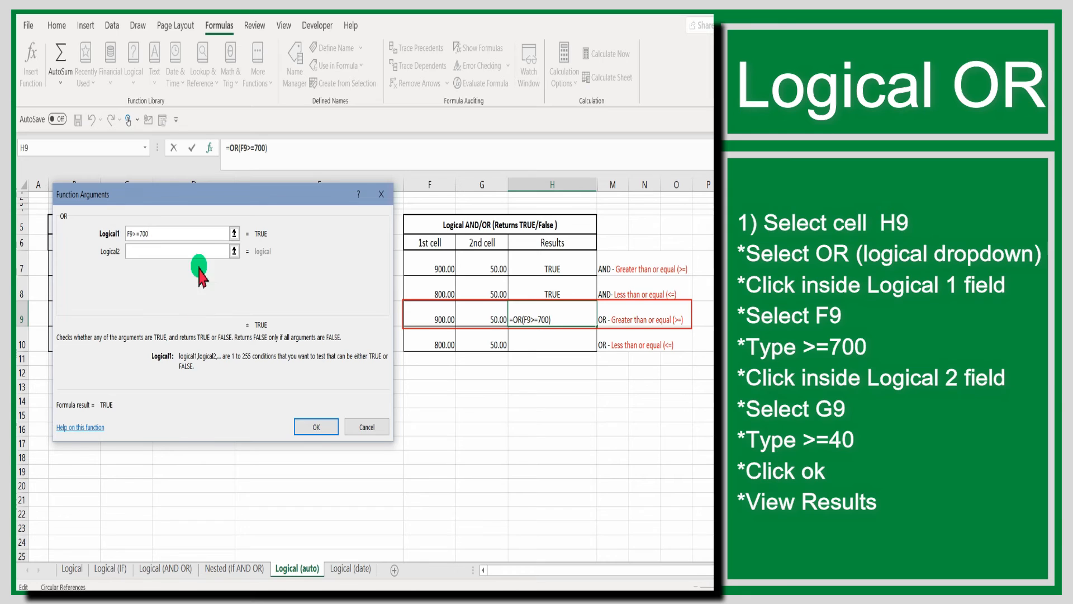
# Complete the OR function in H9 with G9>=40 as the second condition
pyautogui.click(190, 252)
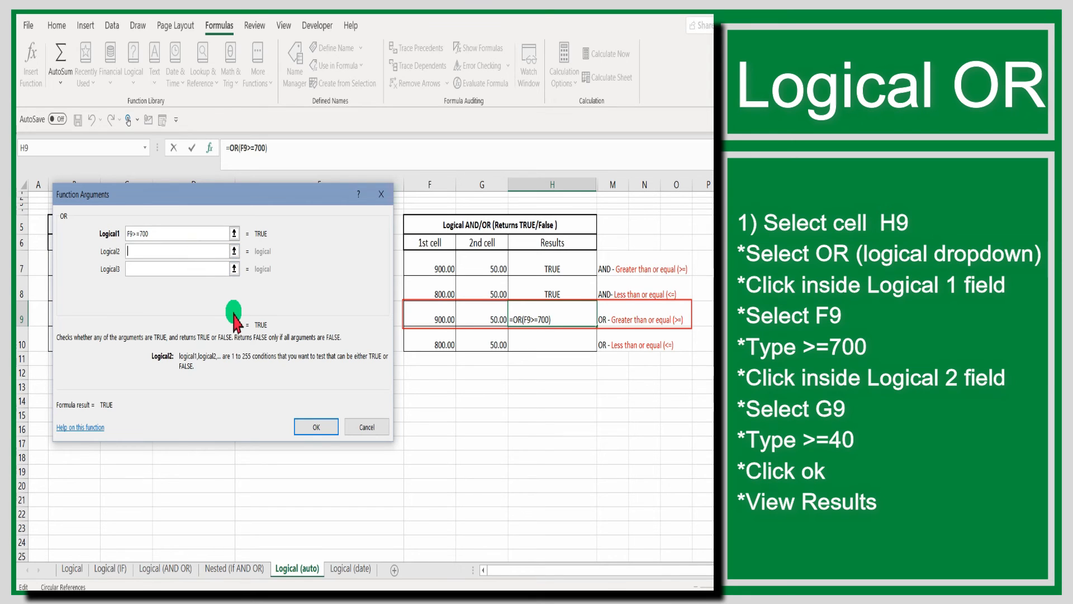
pyautogui.click(491, 311)
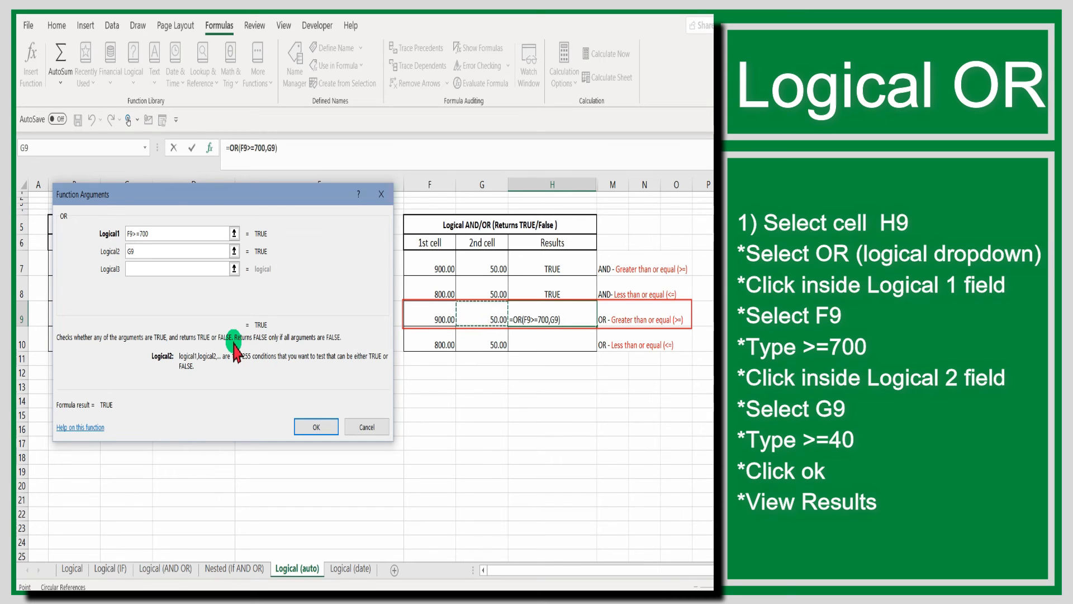
pyautogui.write('>=40')
pyautogui.click(306, 427)
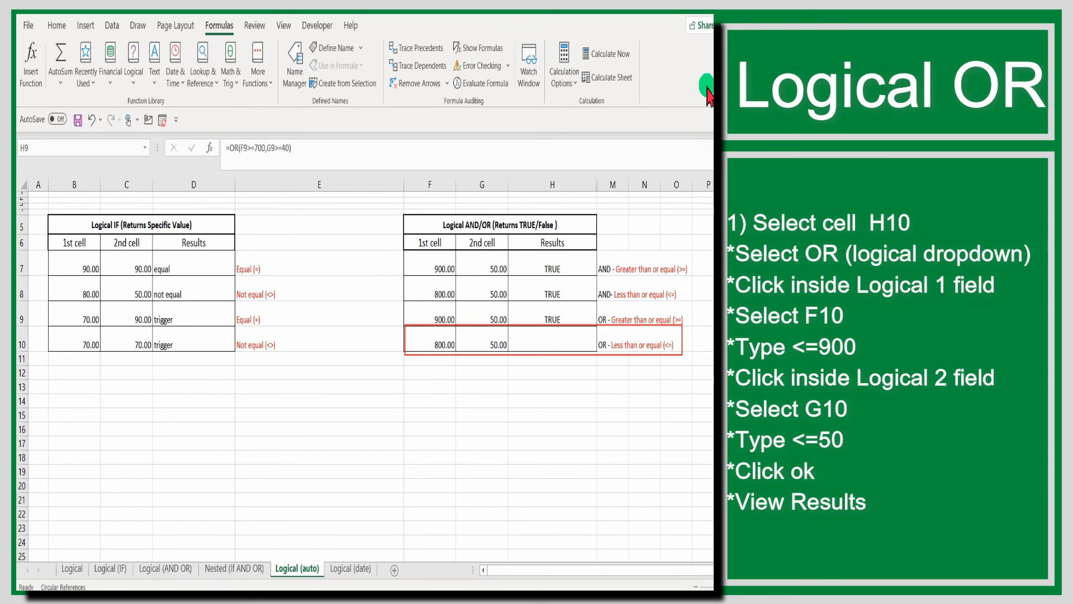
# Insert a logical OR function in cell H10 with F10<=900 as the first condition
pyautogui.click(547, 341)
pyautogui.click(133, 83)
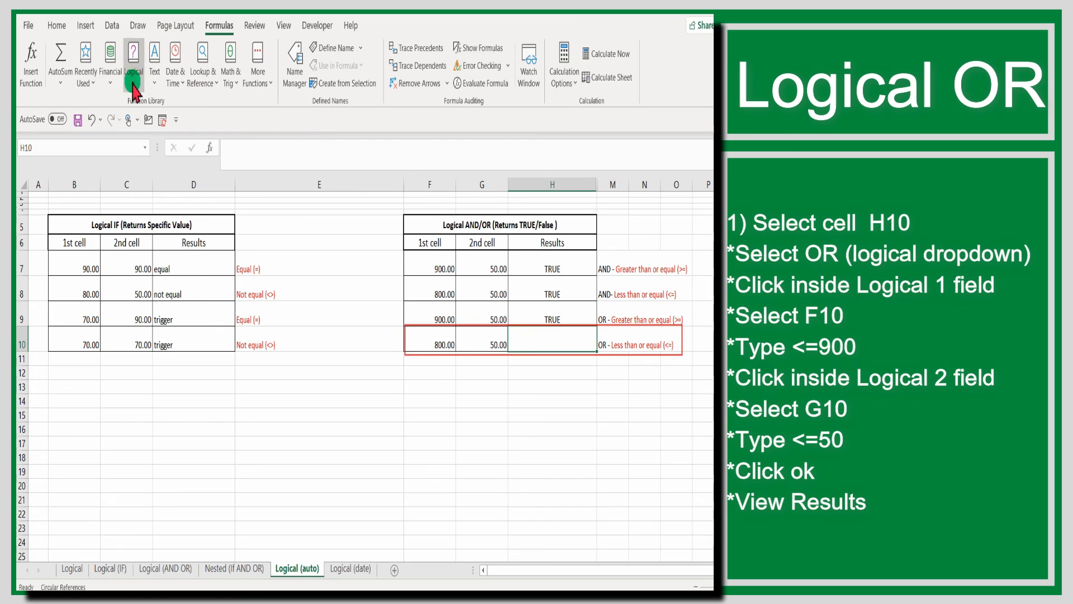
pyautogui.click(149, 240)
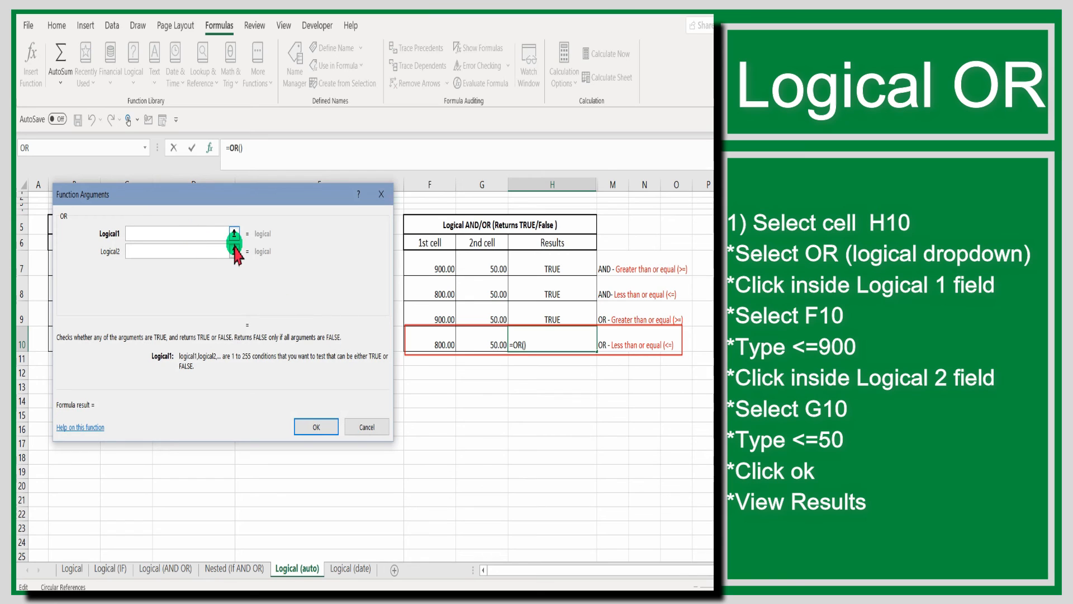
pyautogui.click(431, 342)
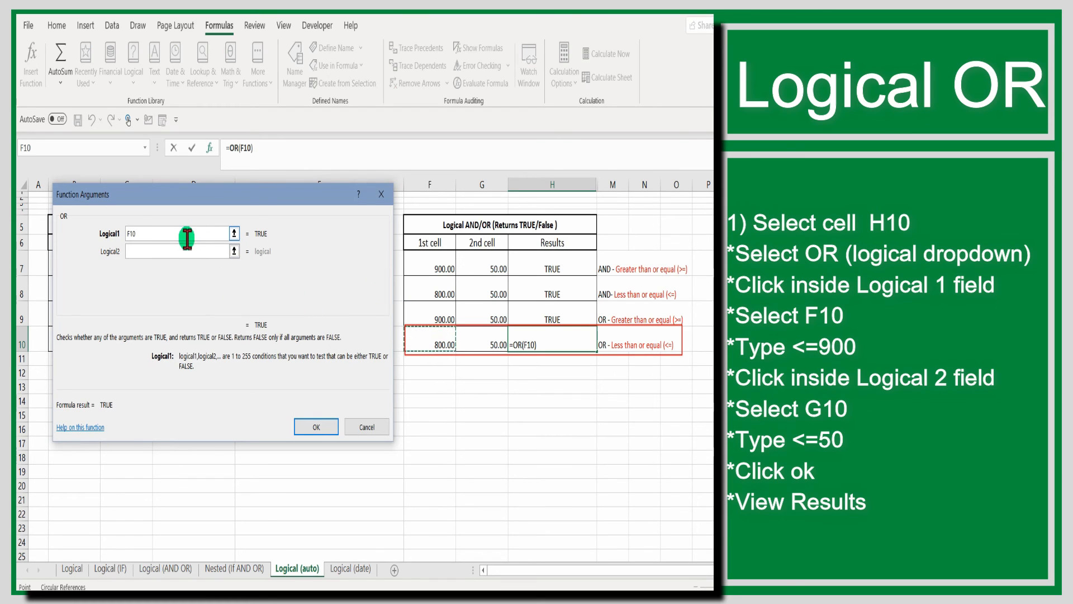
pyautogui.write('<')
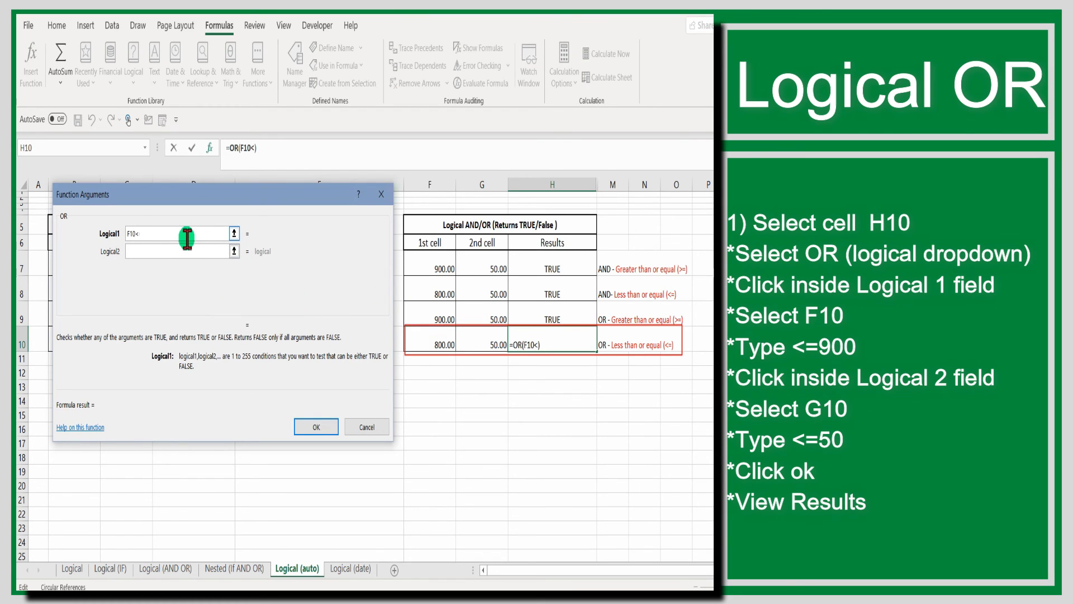
pyautogui.write('=900')
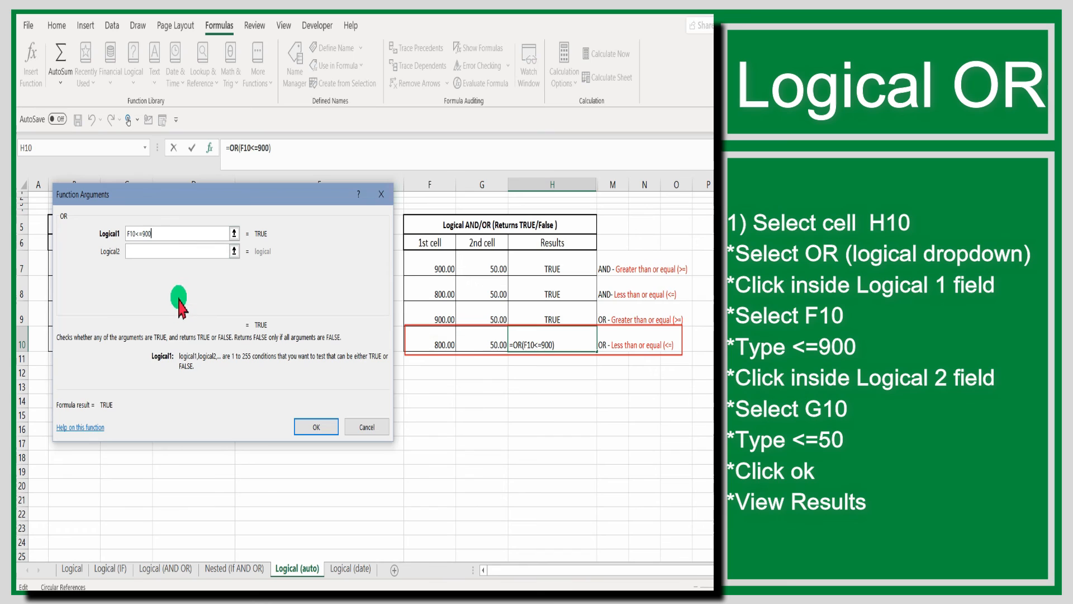
# Complete the OR function in H10 with G10<=50 as the second condition
pyautogui.click(164, 249)
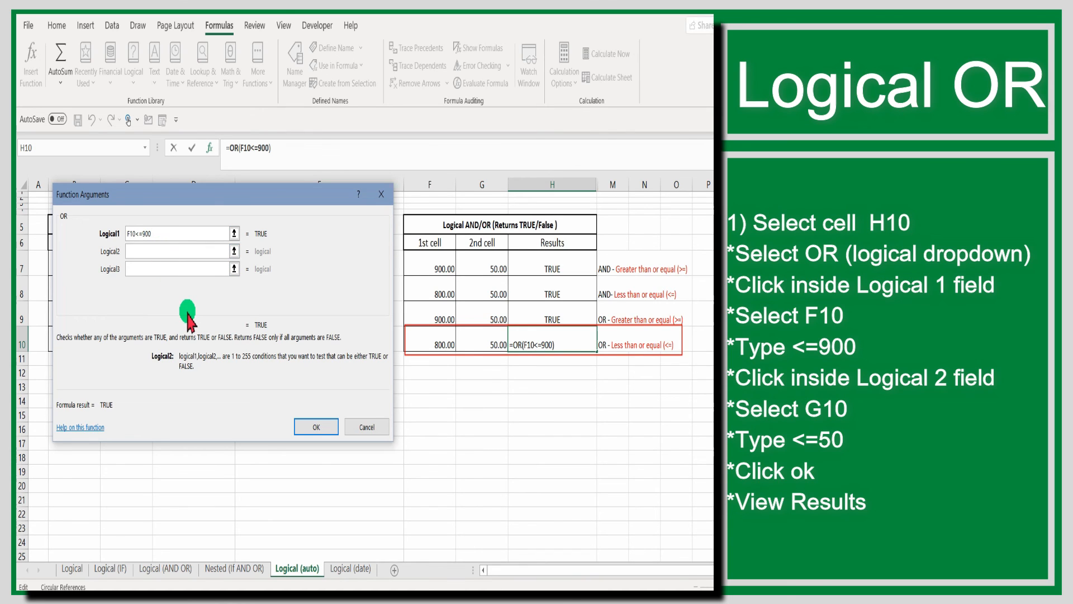
pyautogui.click(476, 343)
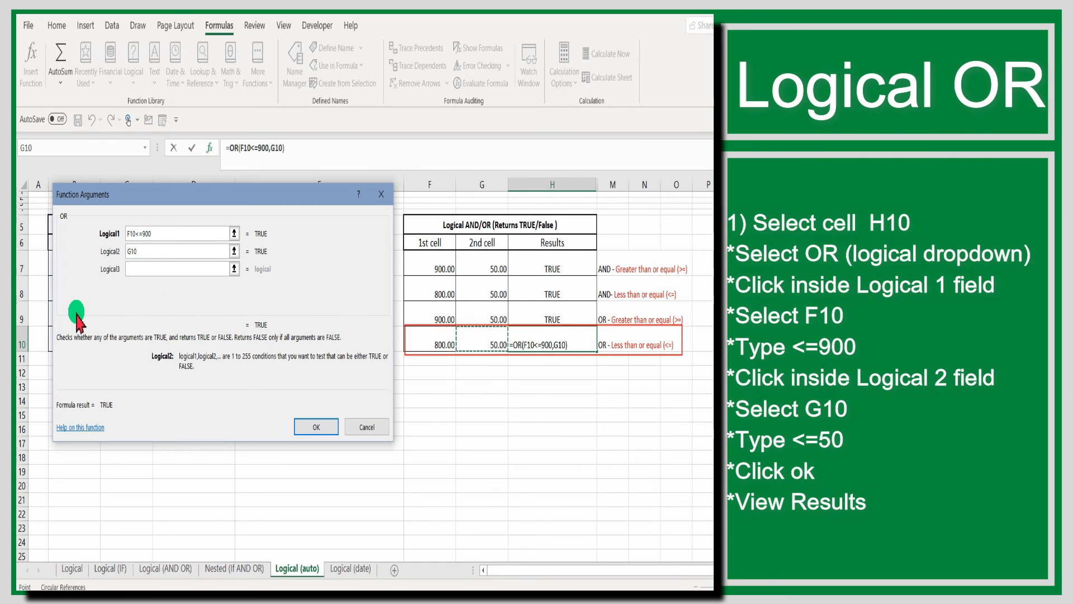
pyautogui.write('<=50')
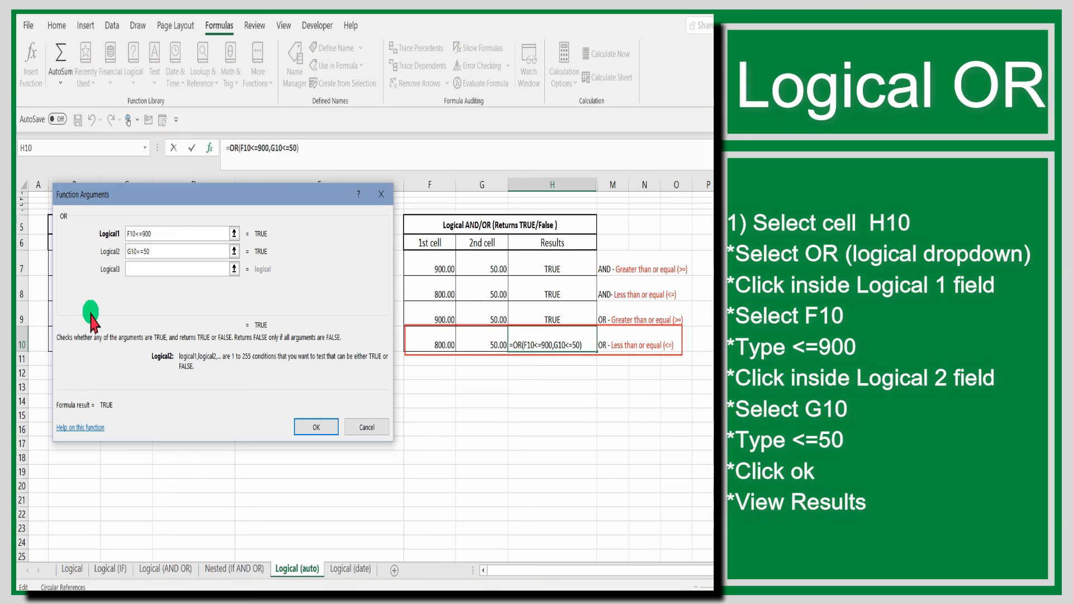
pyautogui.click(324, 429)
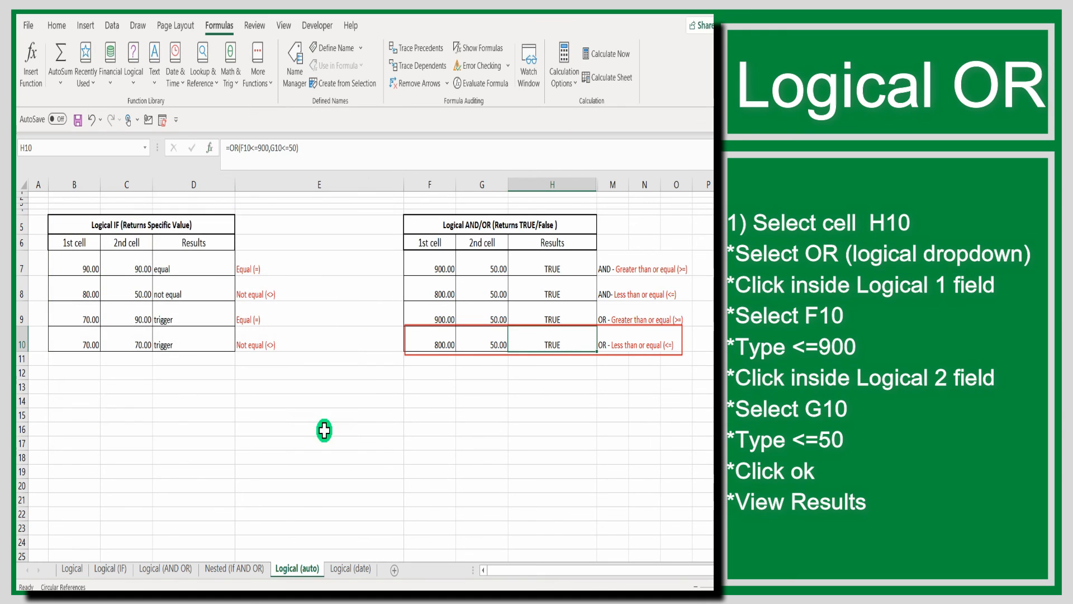